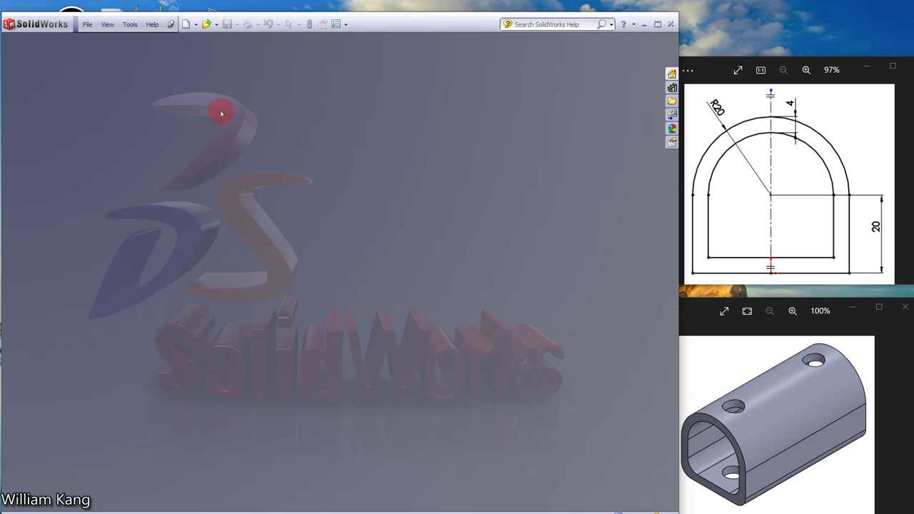
# Create a new blank Part document
pyautogui.click(195, 24)
pyautogui.click(203, 38)
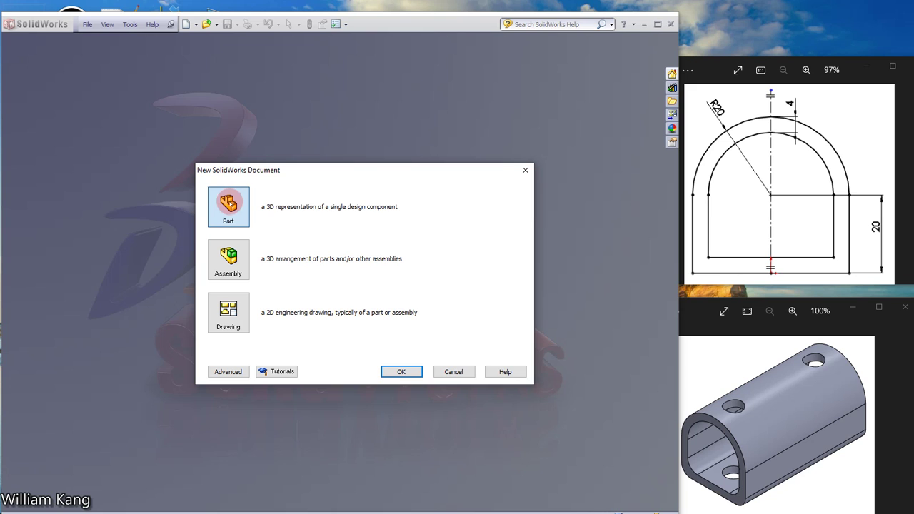
pyautogui.click(402, 371)
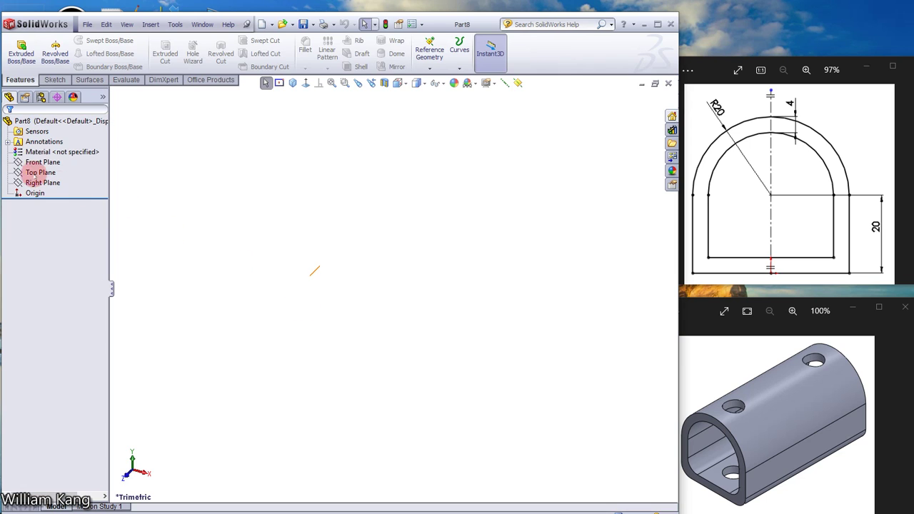
# Sketch on the Front Plane with a vertical centerline rising from the origin
pyautogui.click(37, 163)
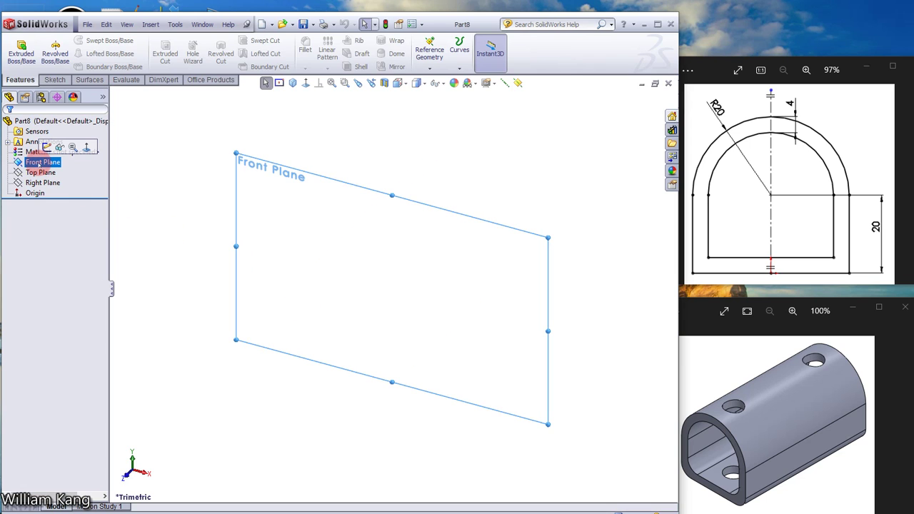
pyautogui.click(43, 147)
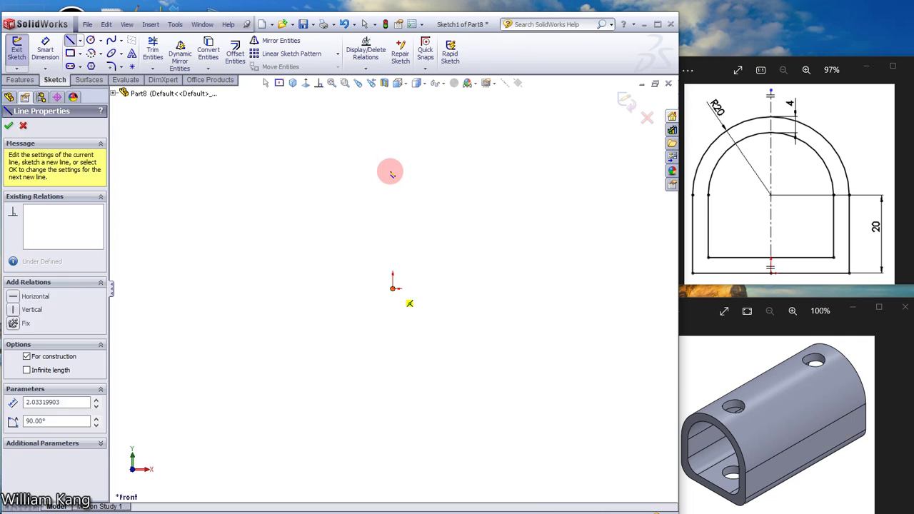
pyautogui.click(392, 163)
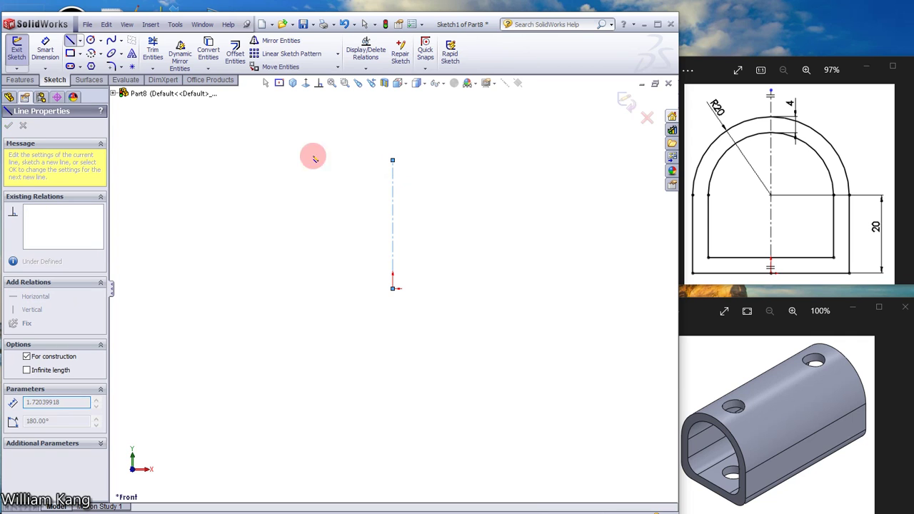
pyautogui.click(24, 125)
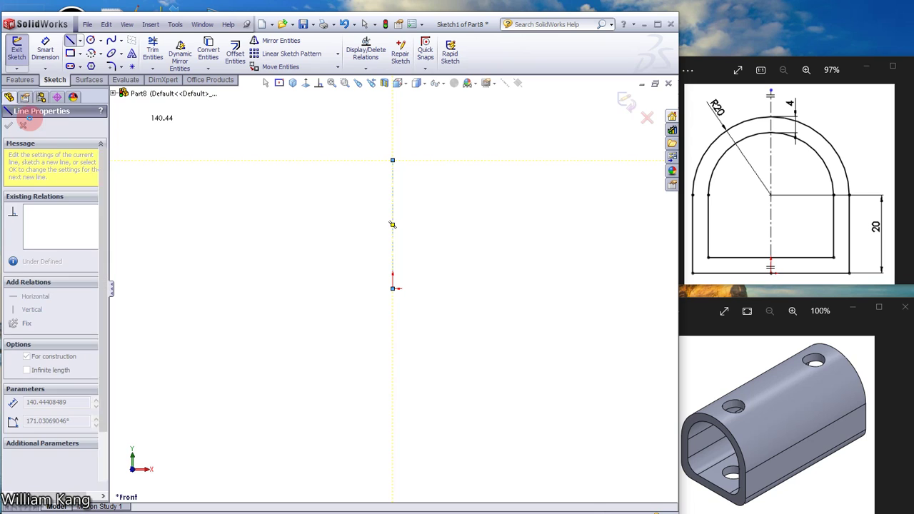
pyautogui.click(23, 124)
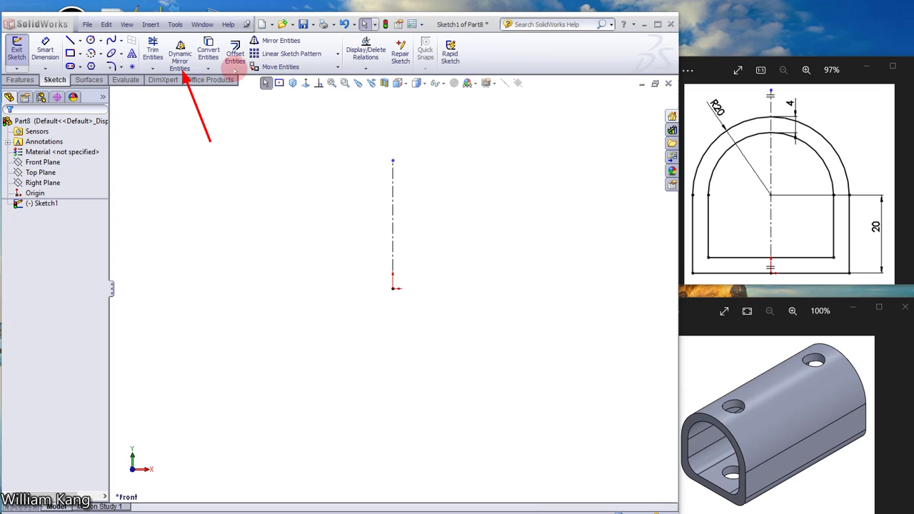
# Enable Dynamic Mirror using the vertical centerline as the mirror axis
pyautogui.click(181, 53)
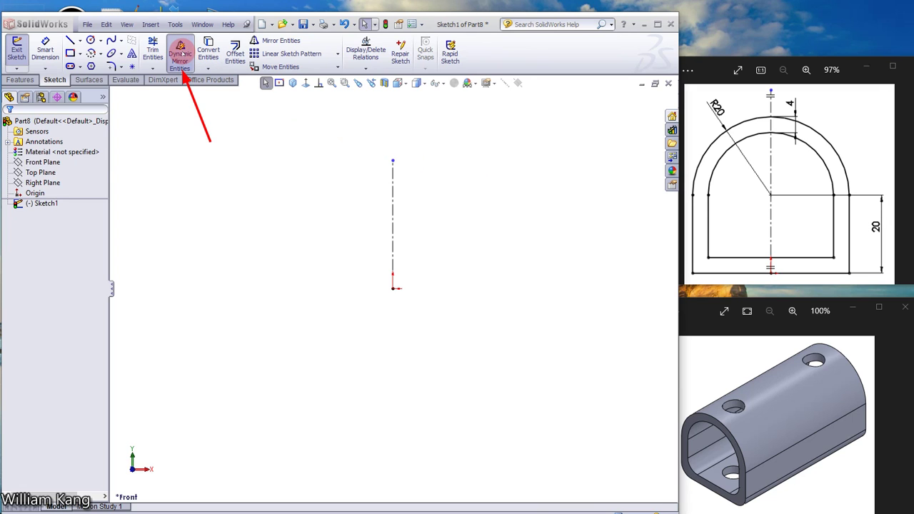
pyautogui.click(392, 218)
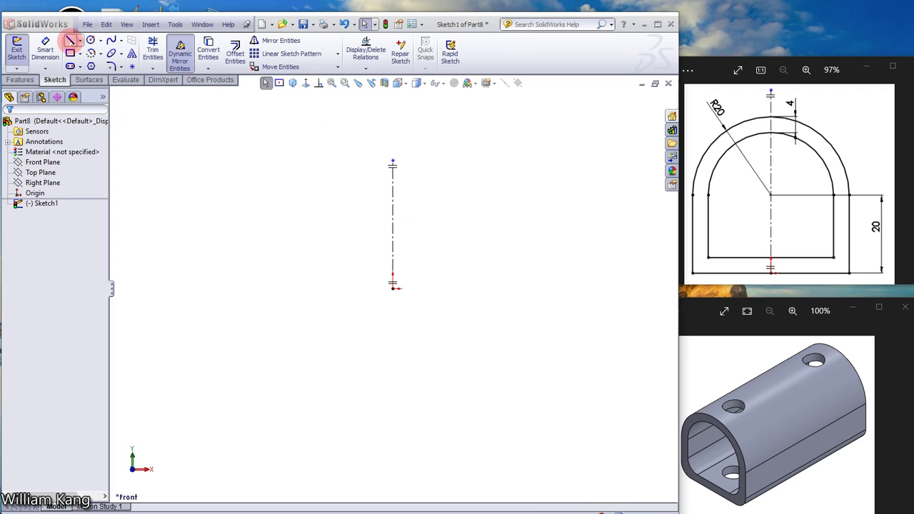
pyautogui.click(69, 41)
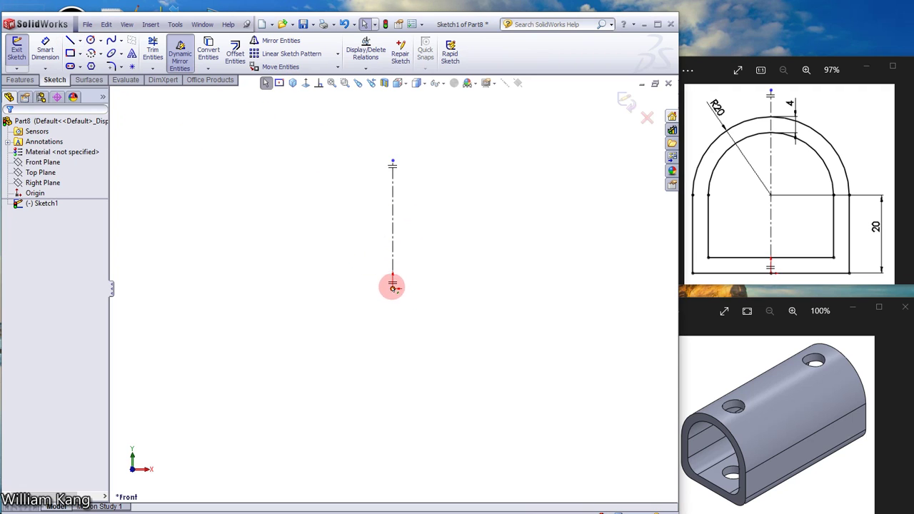
pyautogui.click(70, 41)
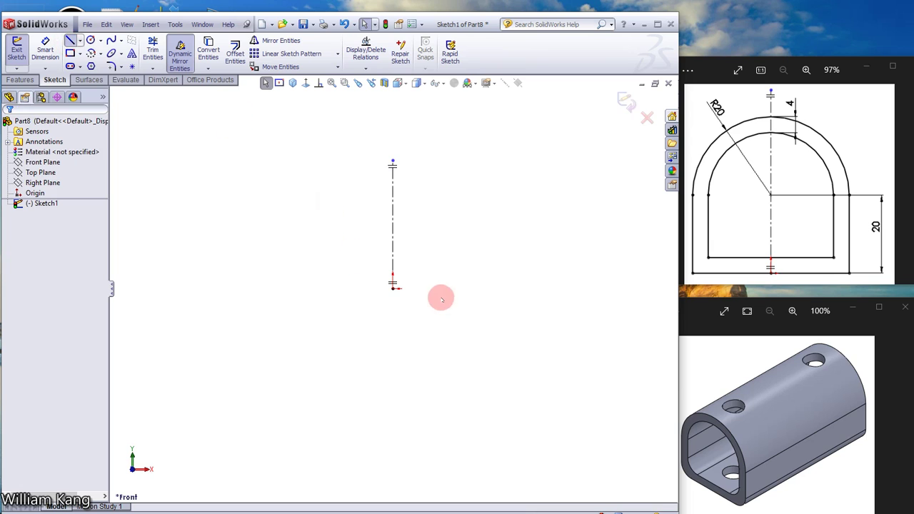
# Draw the mirrored base line, vertical sides and tangent-arc top meeting the centerline
pyautogui.moveTo(393, 288); pyautogui.dragTo(464, 289)
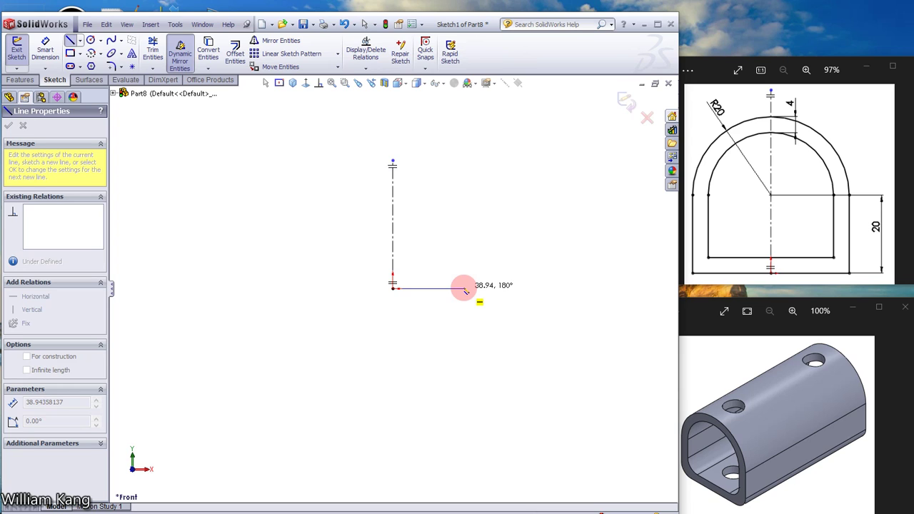
pyautogui.click(464, 289)
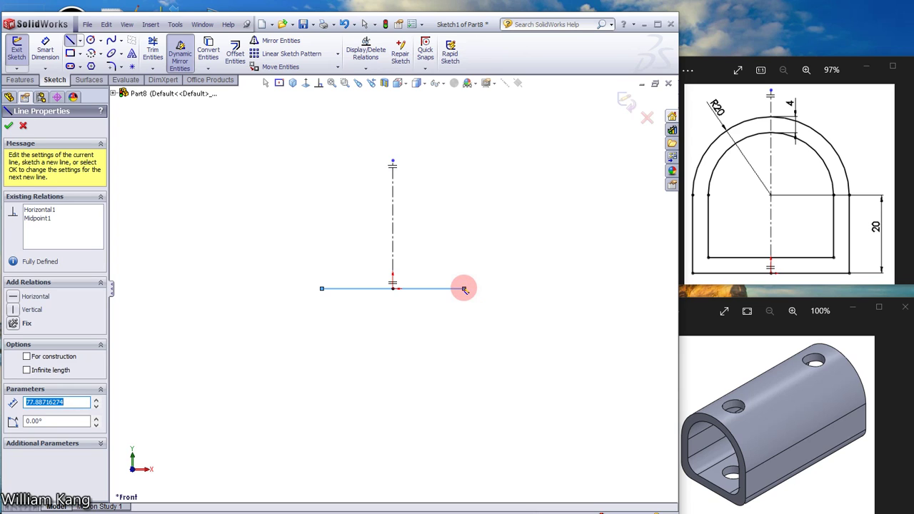
pyautogui.doubleClick(464, 221)
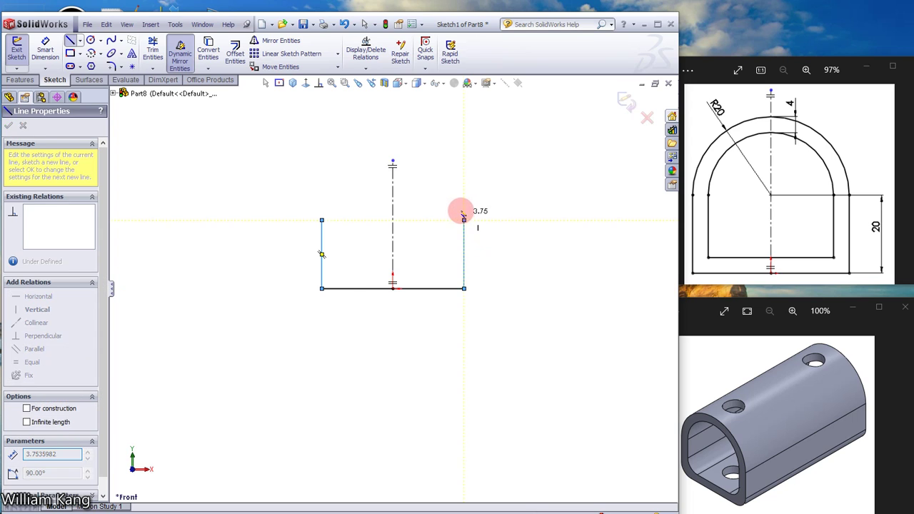
pyautogui.press('a')
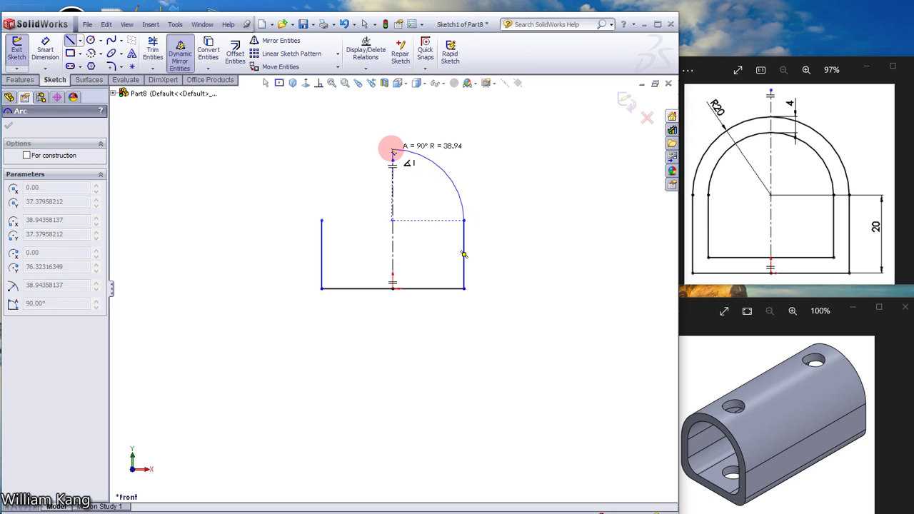
pyautogui.click(393, 152)
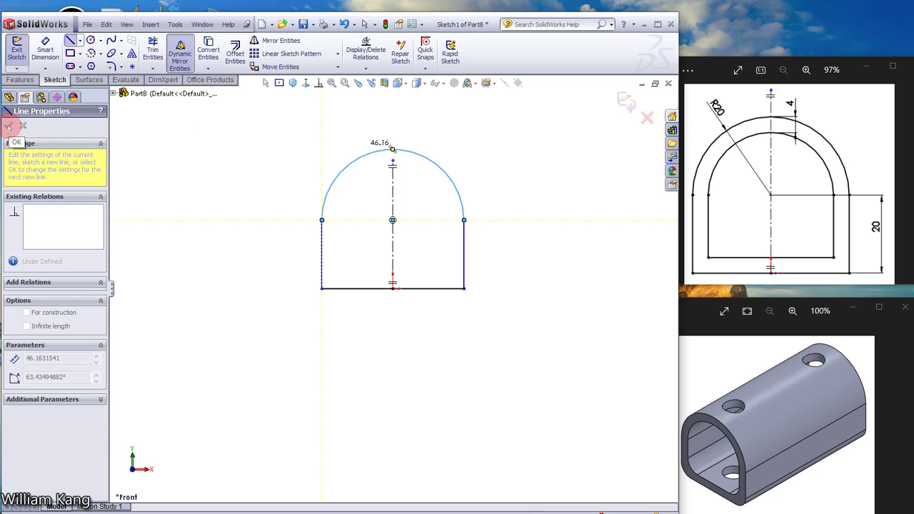
pyautogui.click(9, 125)
pyautogui.click(47, 48)
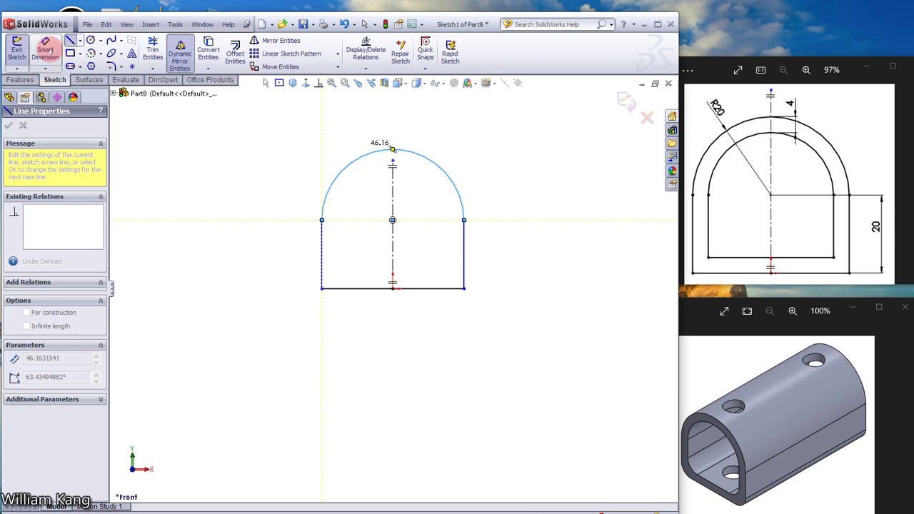
# Dimension the right vertical side to 20 mm and the arch radius to R20
pyautogui.click(47, 50)
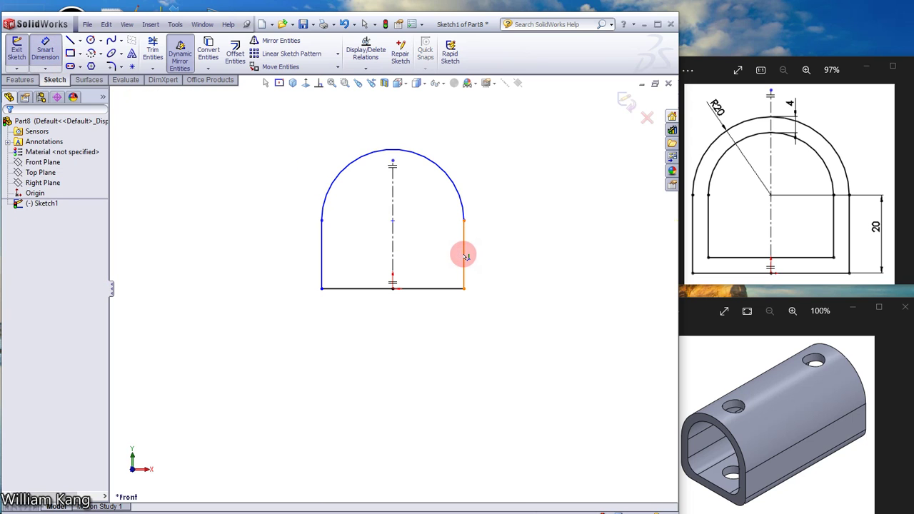
pyautogui.click(464, 256)
pyautogui.click(495, 254)
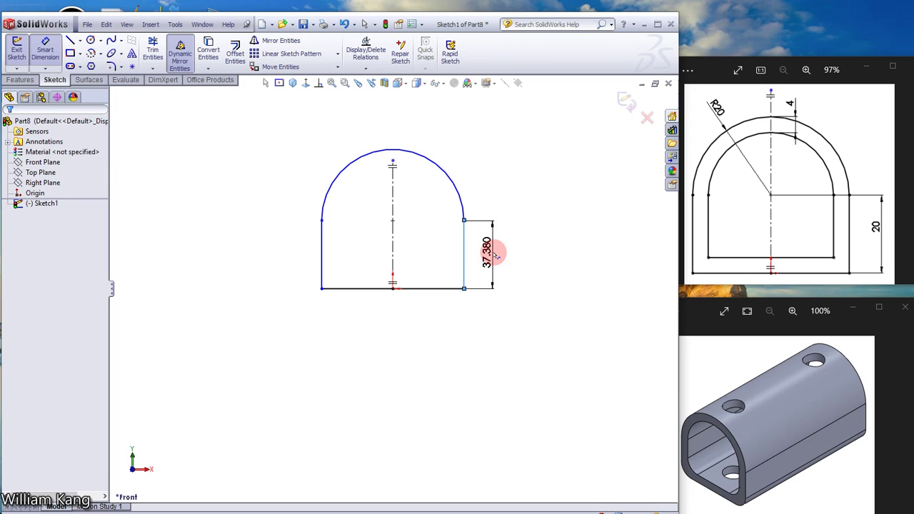
pyautogui.click(496, 254)
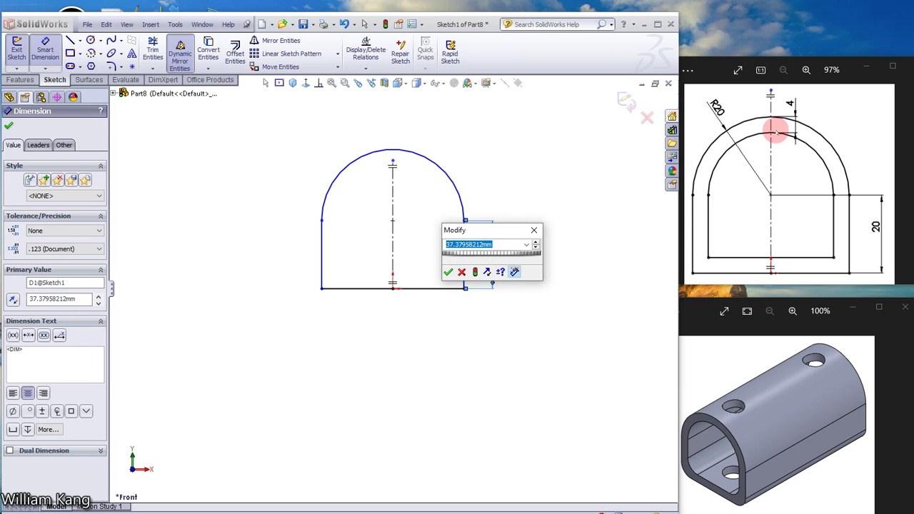
pyautogui.write('20')
pyautogui.press('Escape')
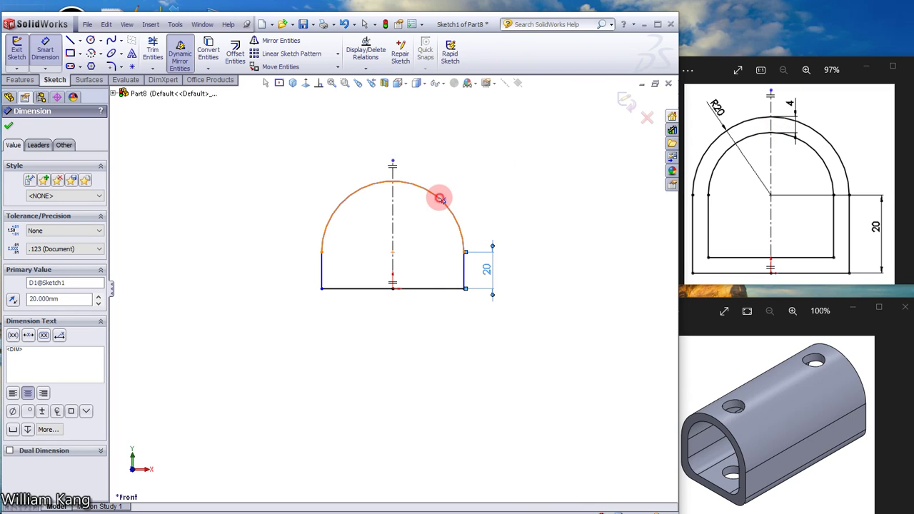
pyautogui.click(441, 199)
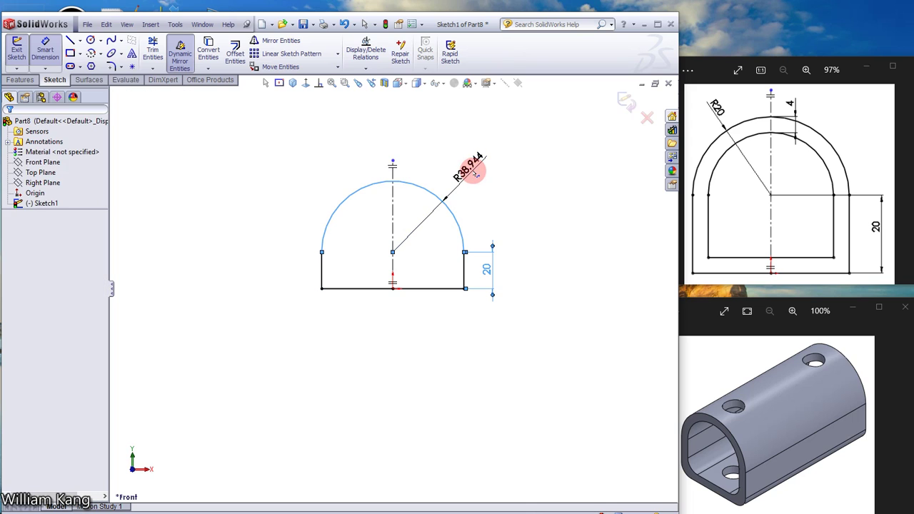
pyautogui.click(473, 174)
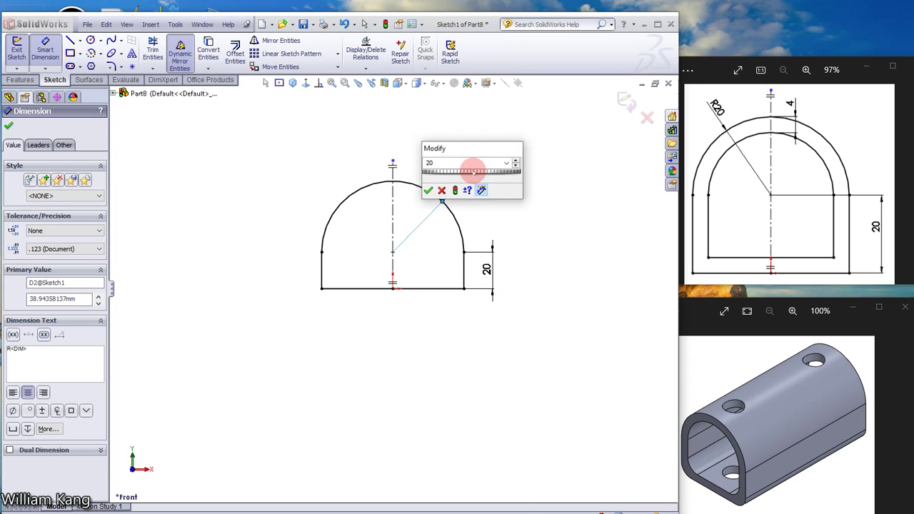
pyautogui.press('Escape')
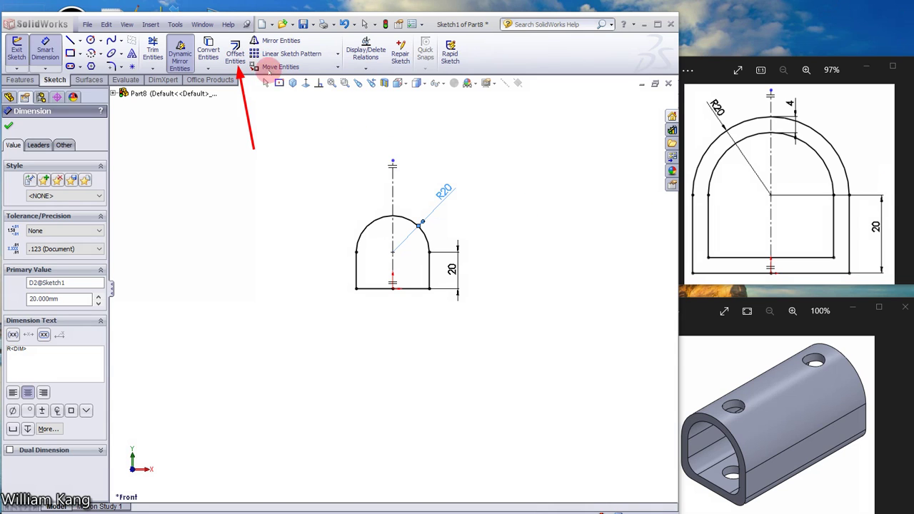
# Offset the whole profile chain 4 mm inward, reversed, to form the wall
pyautogui.click(234, 54)
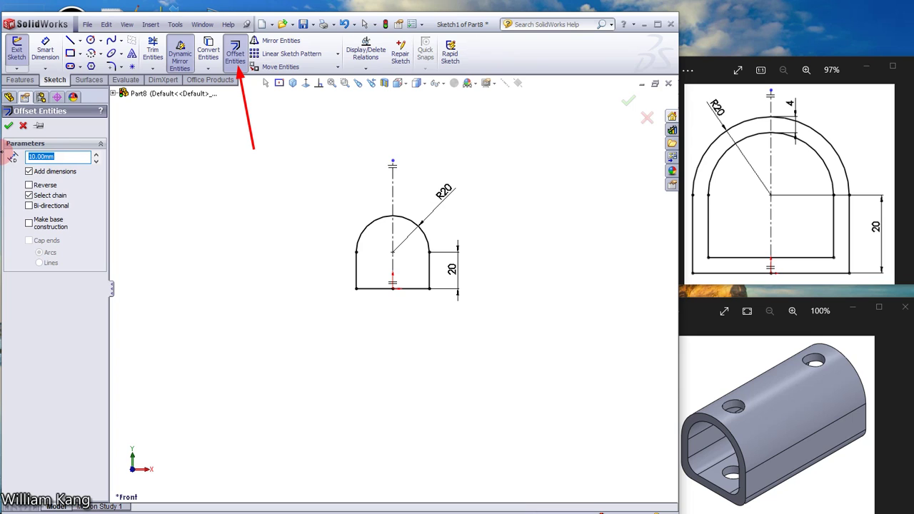
pyautogui.write('4')
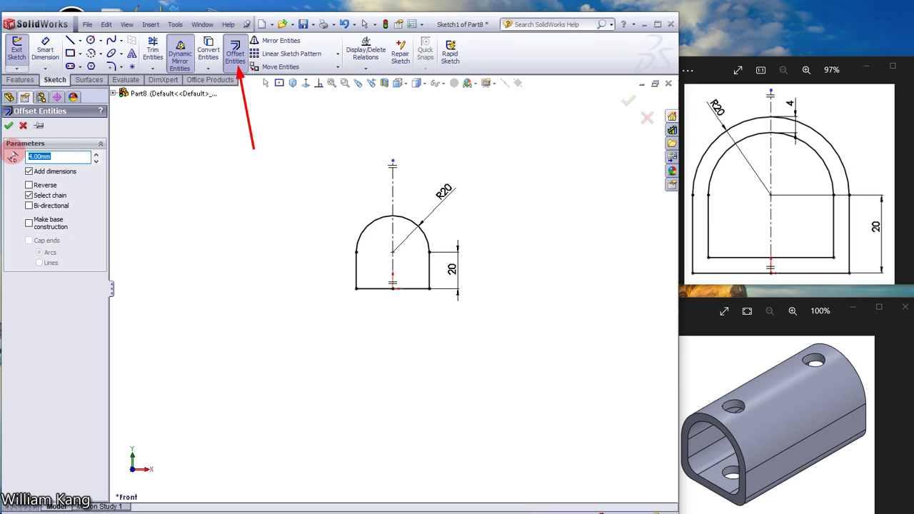
pyautogui.click(413, 223)
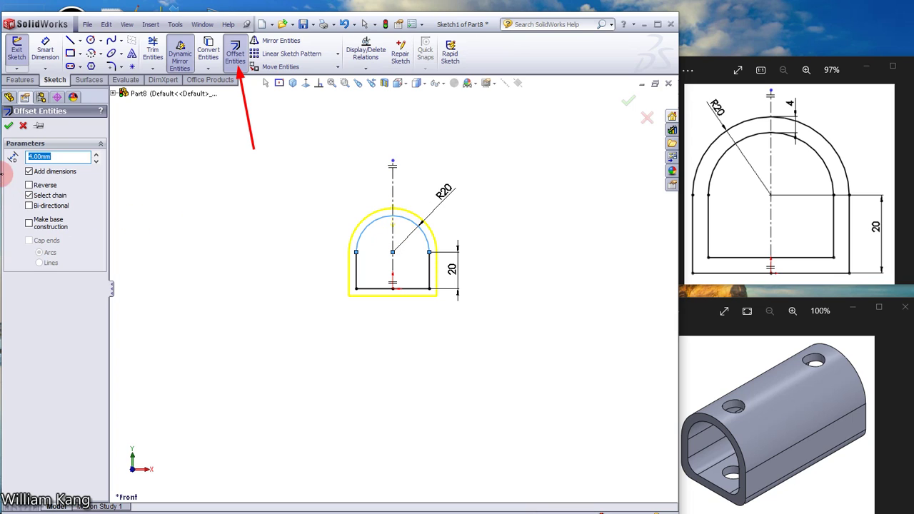
pyautogui.click(28, 185)
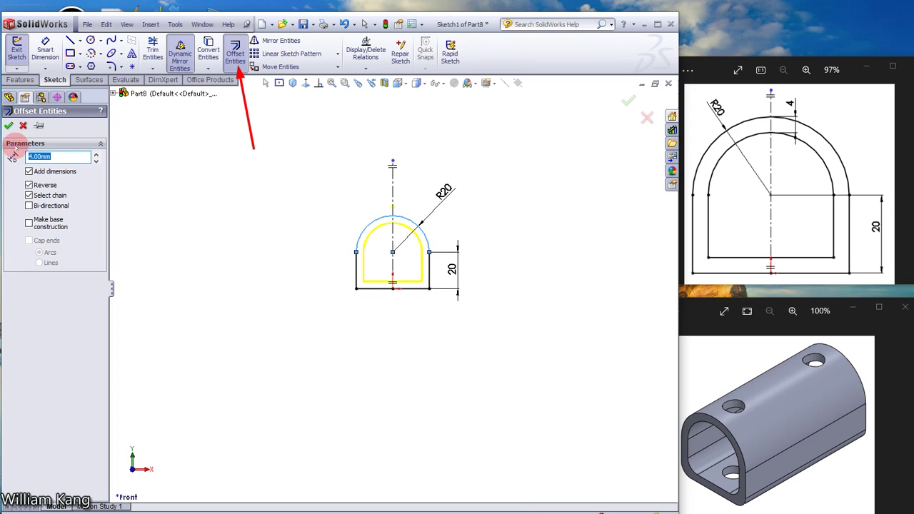
pyautogui.click(9, 125)
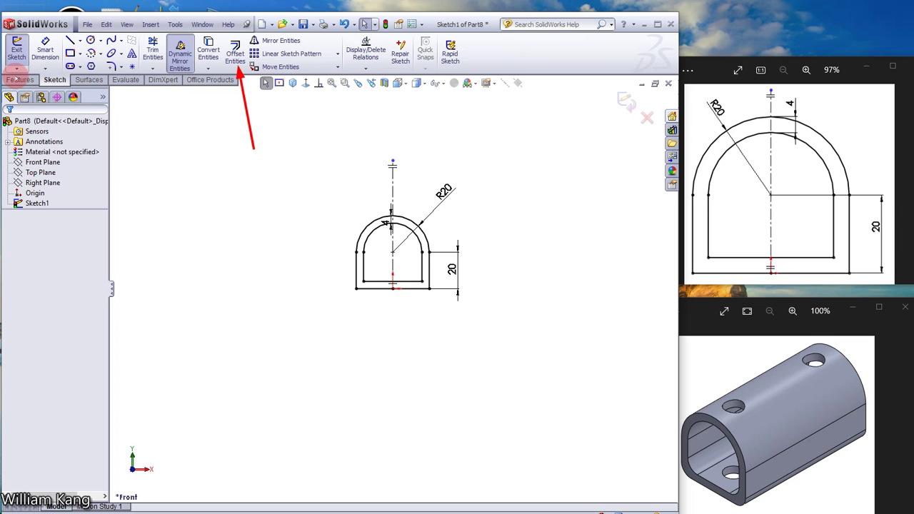
# Extrude the wall profile 80 mm in the reversed direction
pyautogui.click(19, 79)
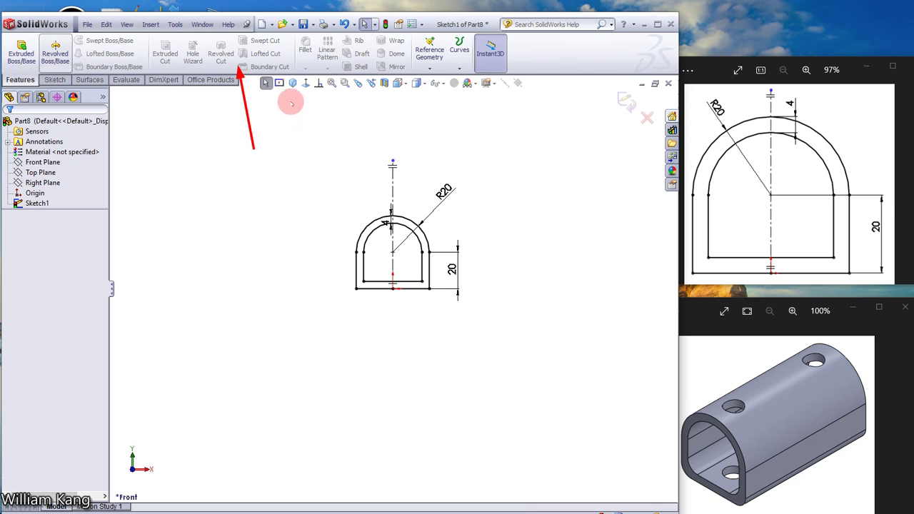
pyautogui.click(293, 83)
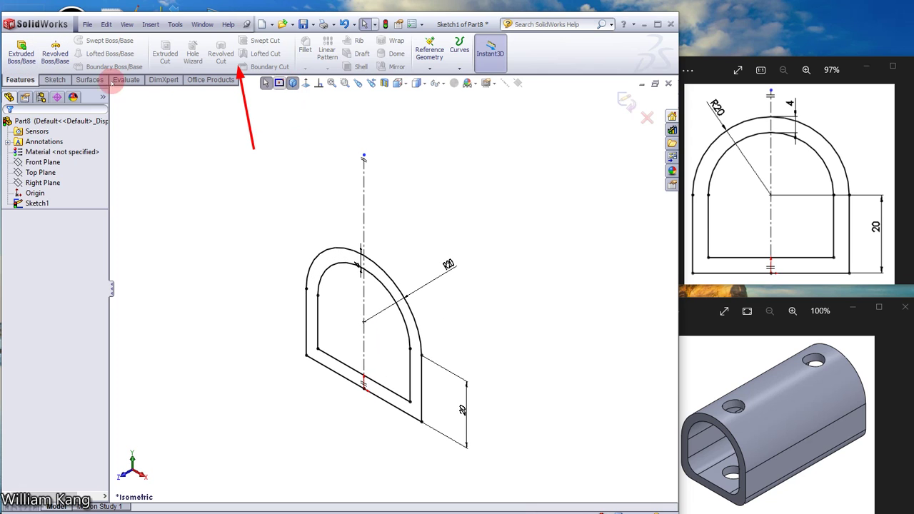
pyautogui.click(21, 57)
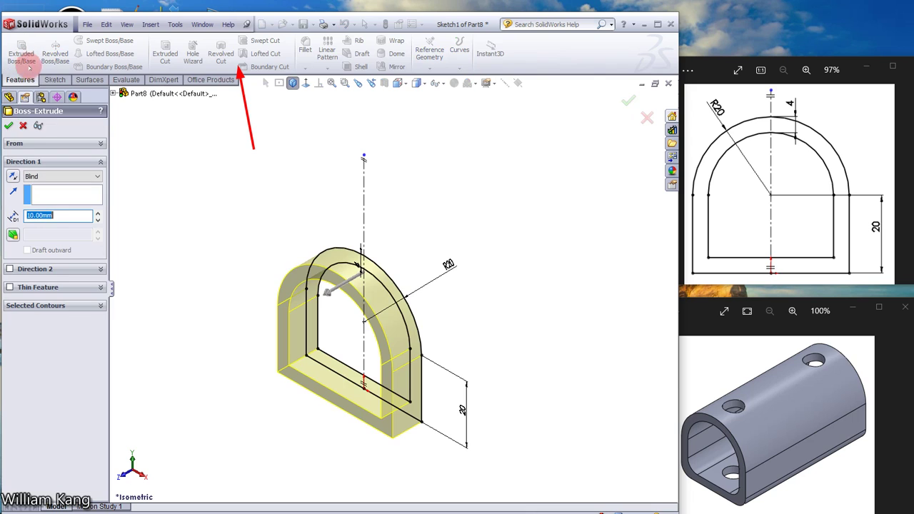
pyautogui.click(13, 177)
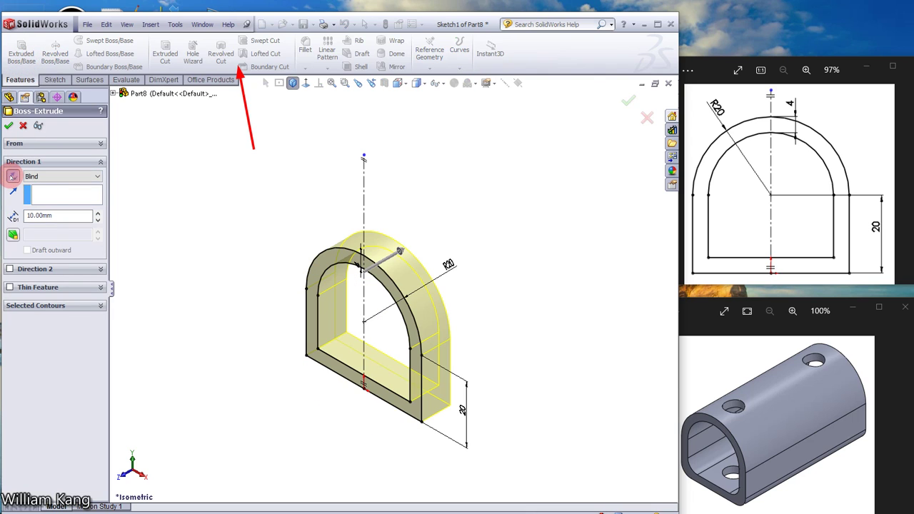
pyautogui.click(59, 215)
pyautogui.moveTo(59, 215); pyautogui.dragTo(3, 215)
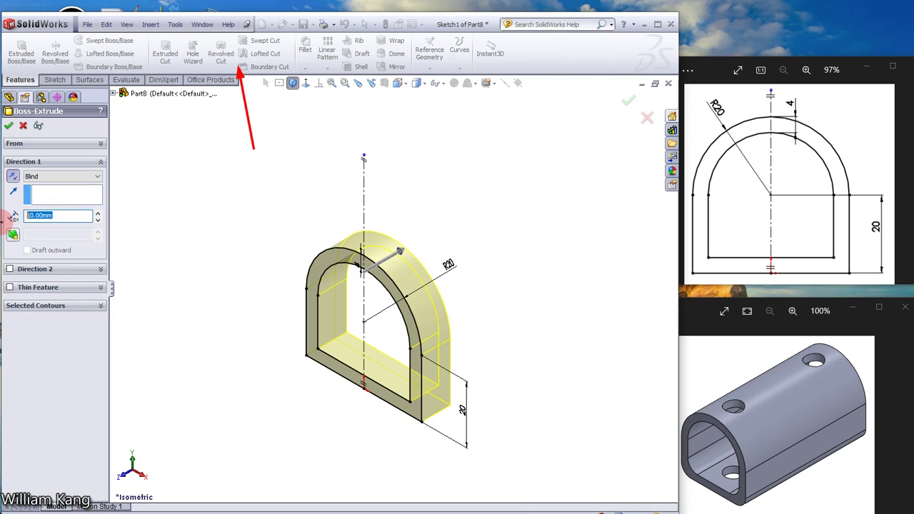
pyautogui.write('80')
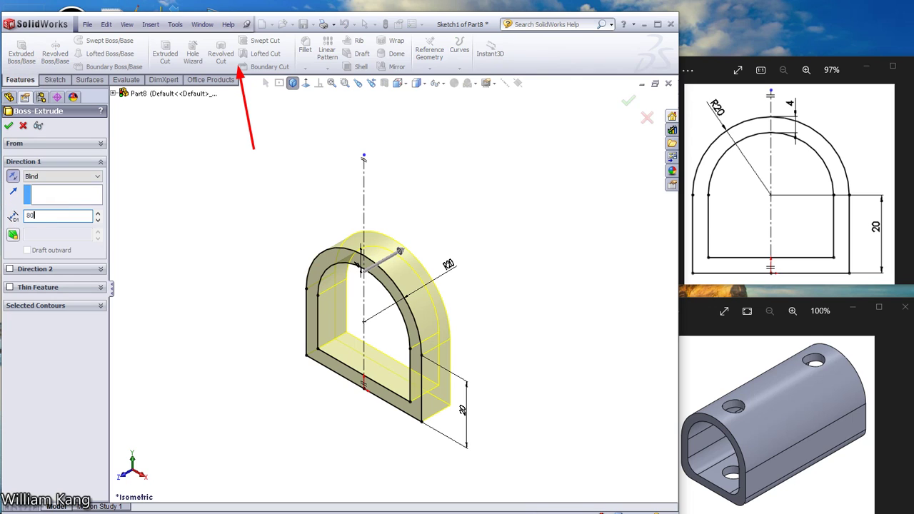
pyautogui.press('Return')
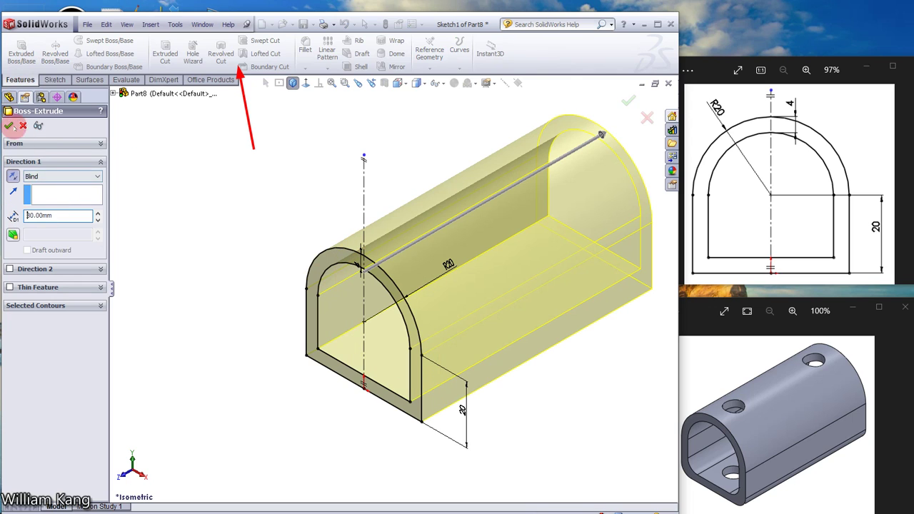
pyautogui.click(8, 126)
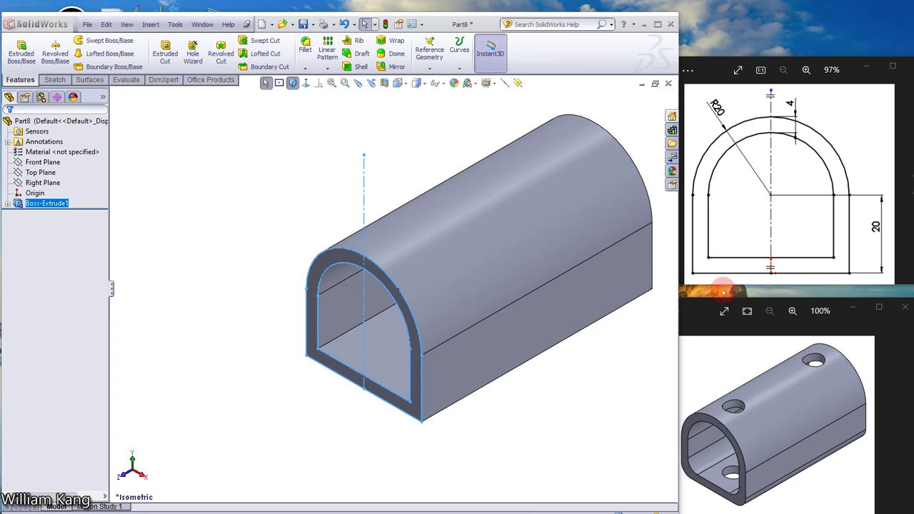
# Start a new sketch on the tube's flat face
pyautogui.click(159, 262)
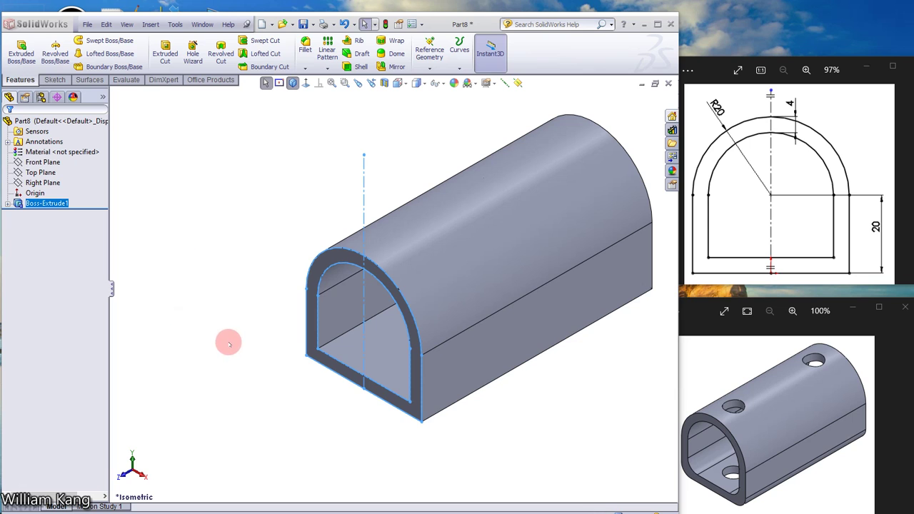
pyautogui.moveTo(229, 343); pyautogui.dragTo(235, 210, button='middle')
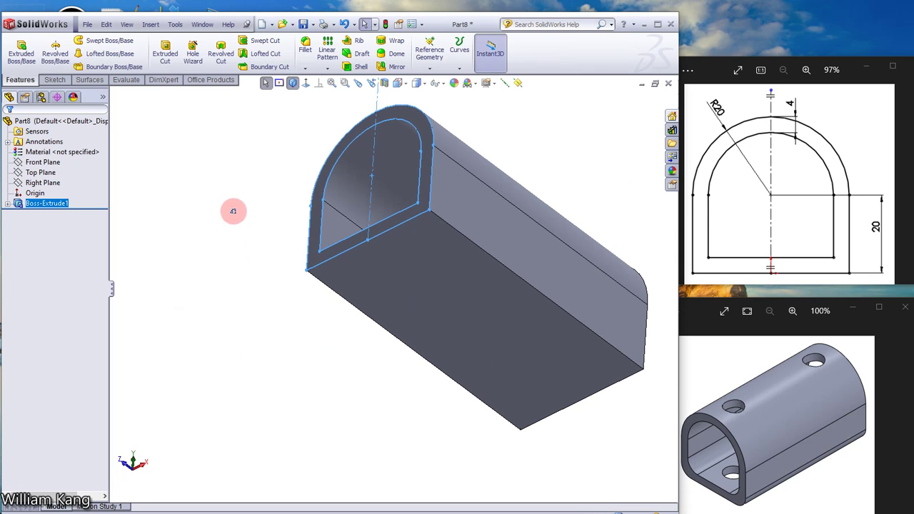
pyautogui.click(444, 296)
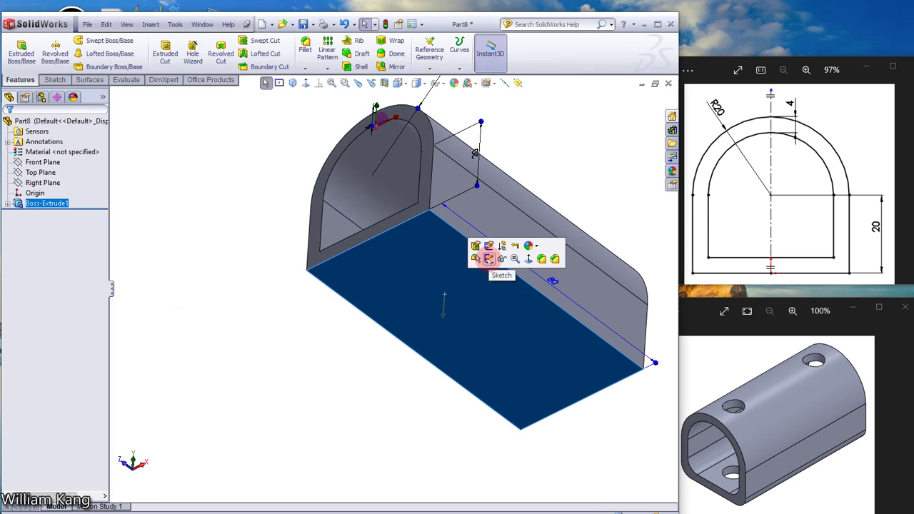
pyautogui.click(489, 258)
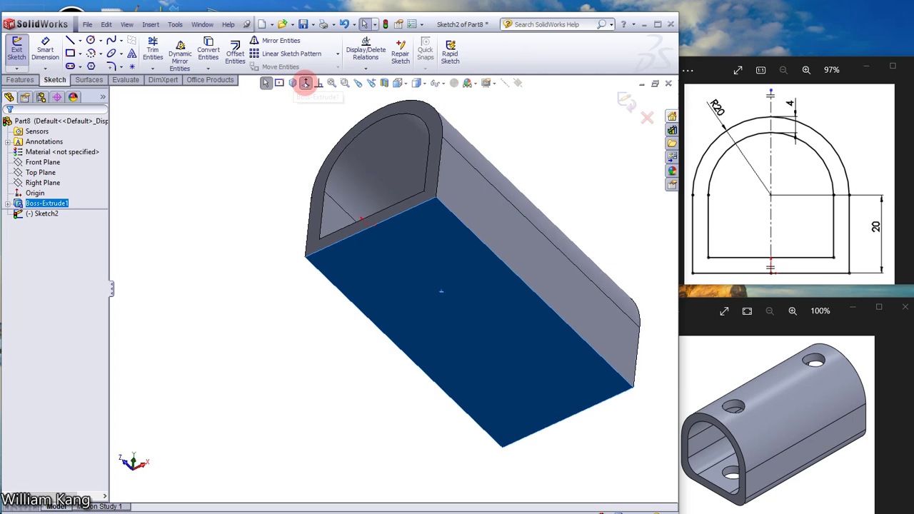
# View the face head-on and sketch two circles, one above the other
pyautogui.click(305, 82)
pyautogui.press('f')
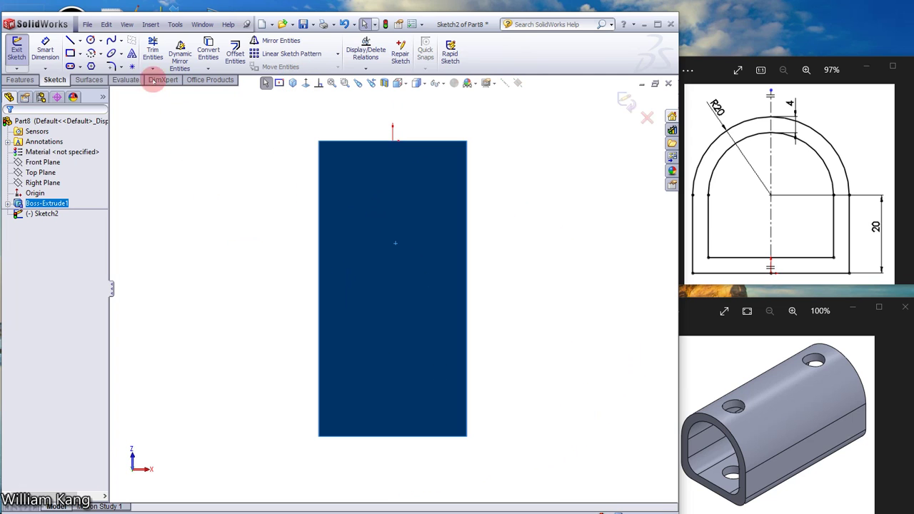
pyautogui.click(91, 40)
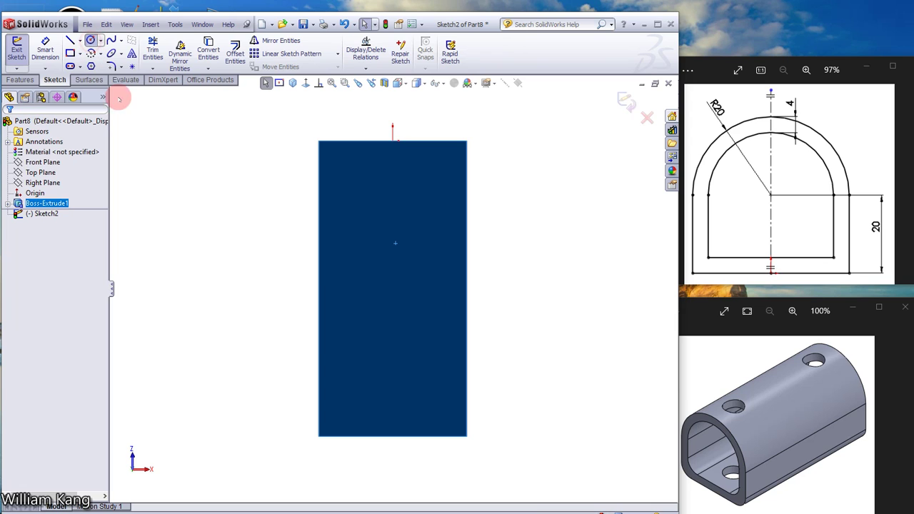
pyautogui.click(192, 193)
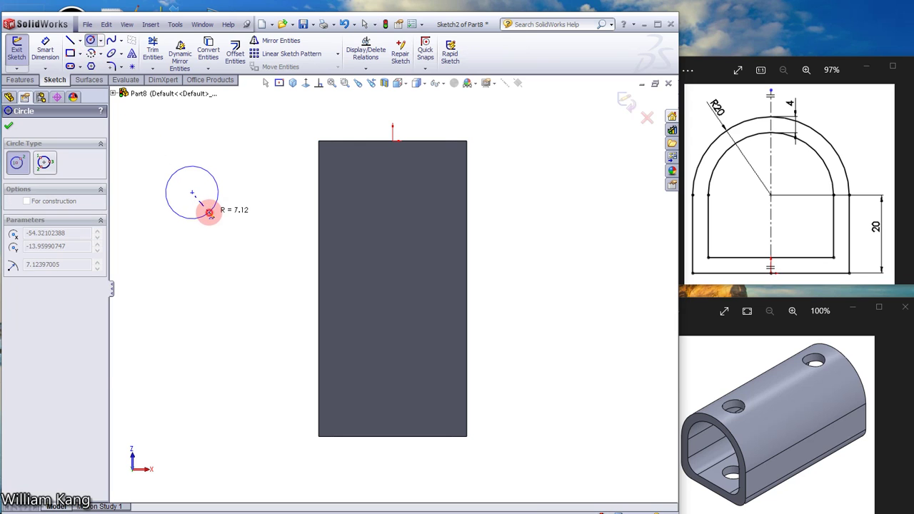
pyautogui.click(210, 211)
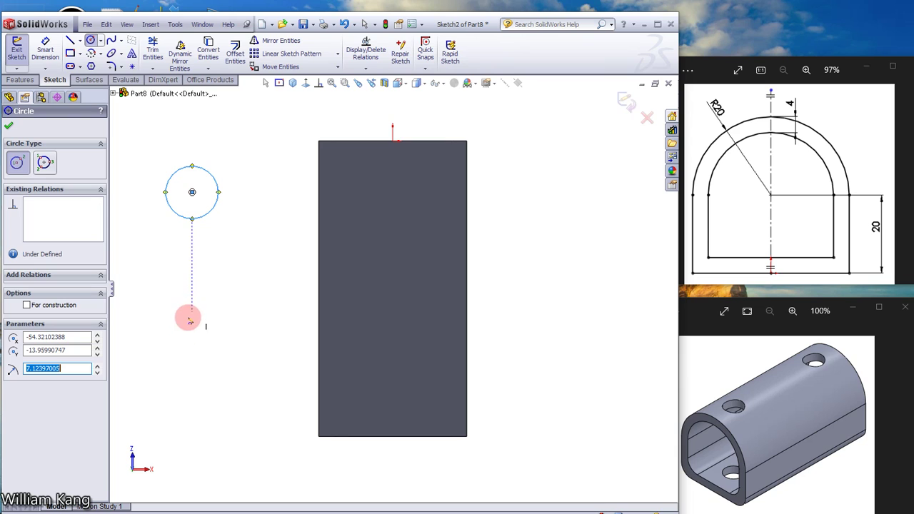
pyautogui.click(192, 354)
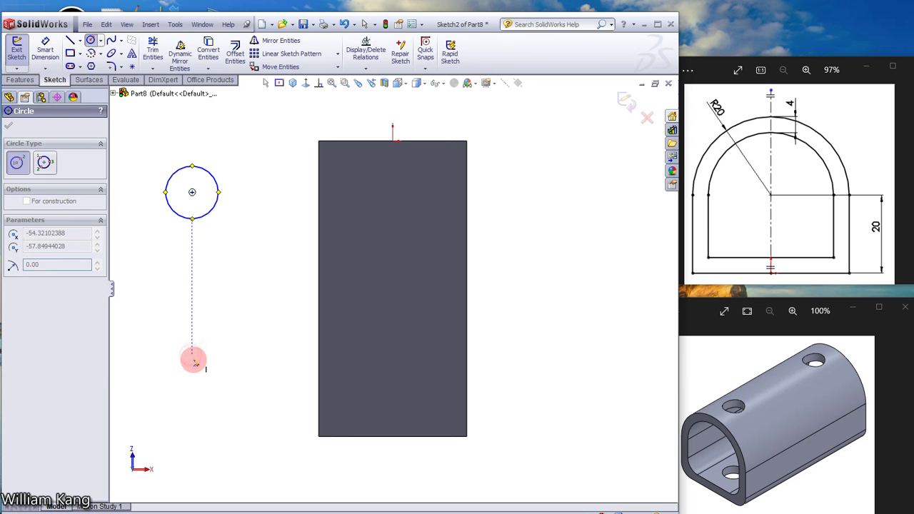
pyautogui.click(210, 373)
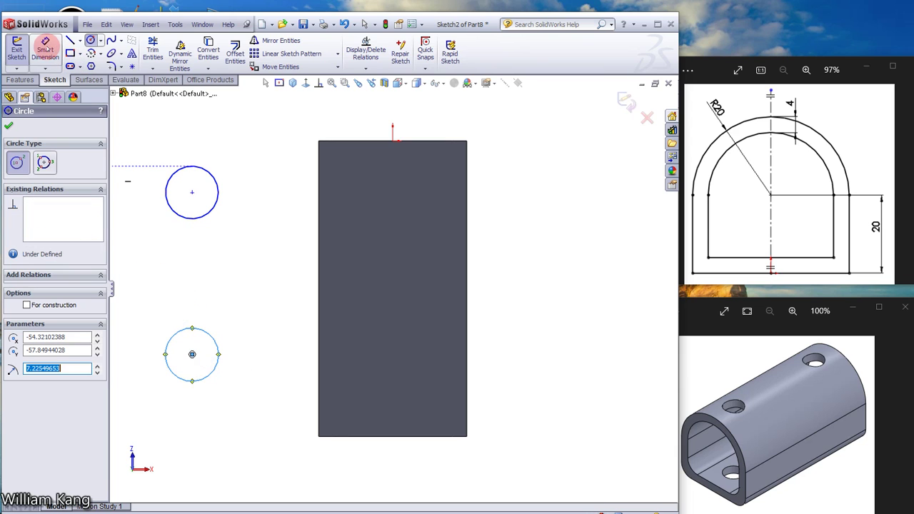
# Dimension the upper circle to a 10 mm diameter
pyautogui.click(45, 50)
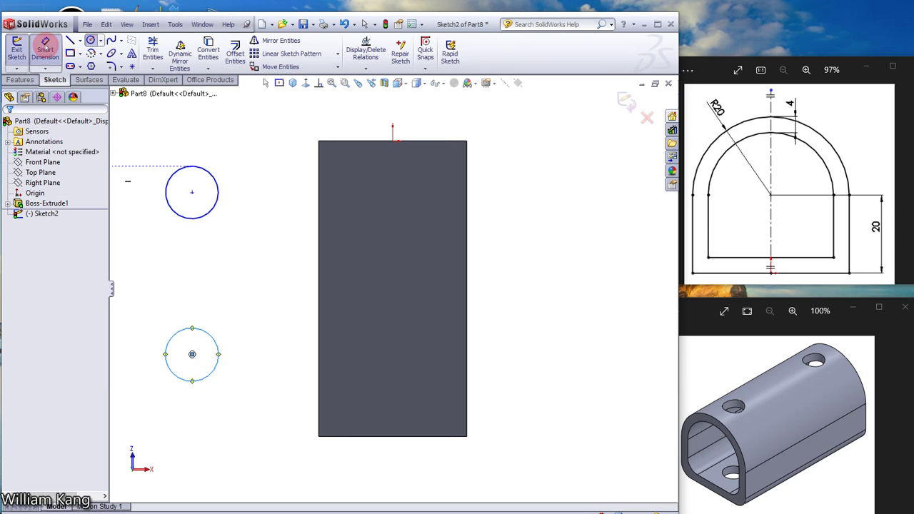
pyautogui.click(213, 175)
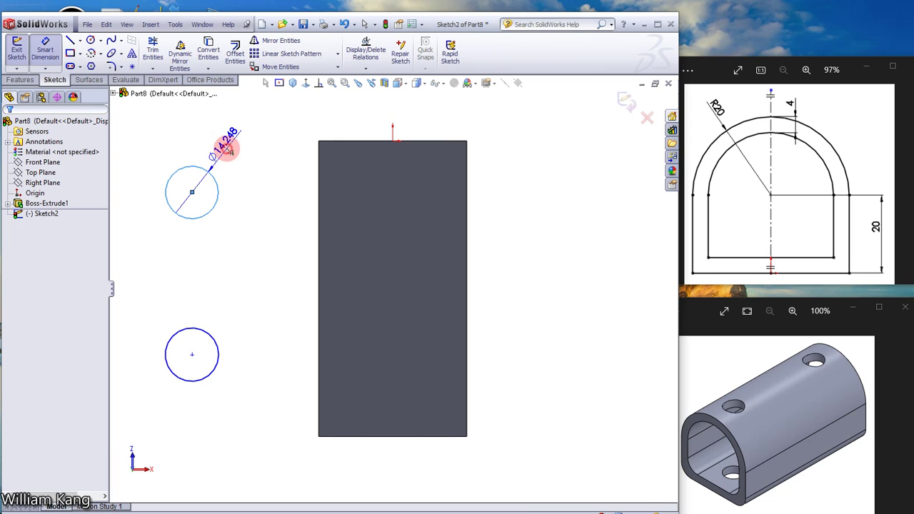
pyautogui.click(225, 147)
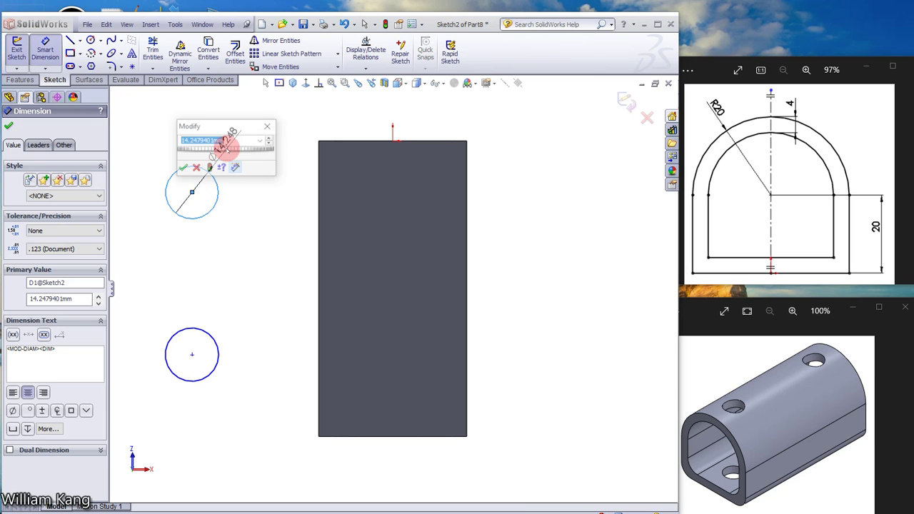
pyautogui.click(907, 185)
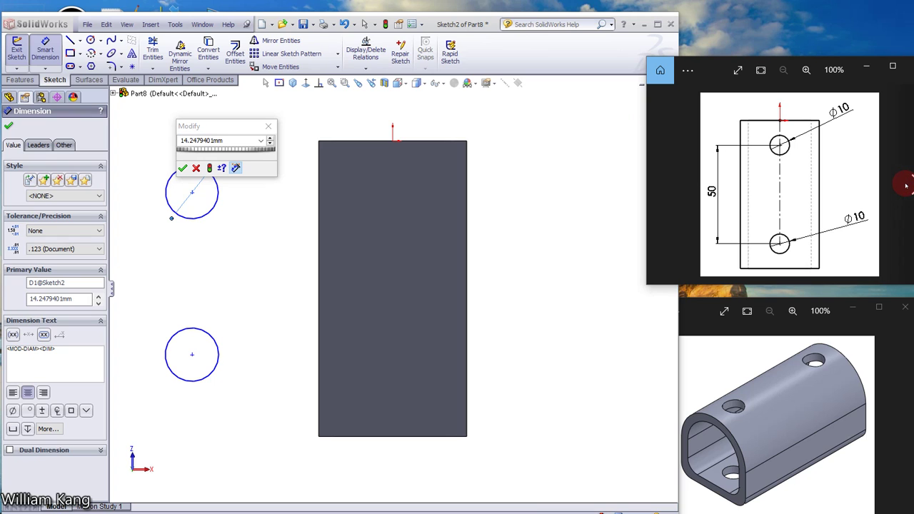
pyautogui.click(185, 157)
pyautogui.click(252, 145)
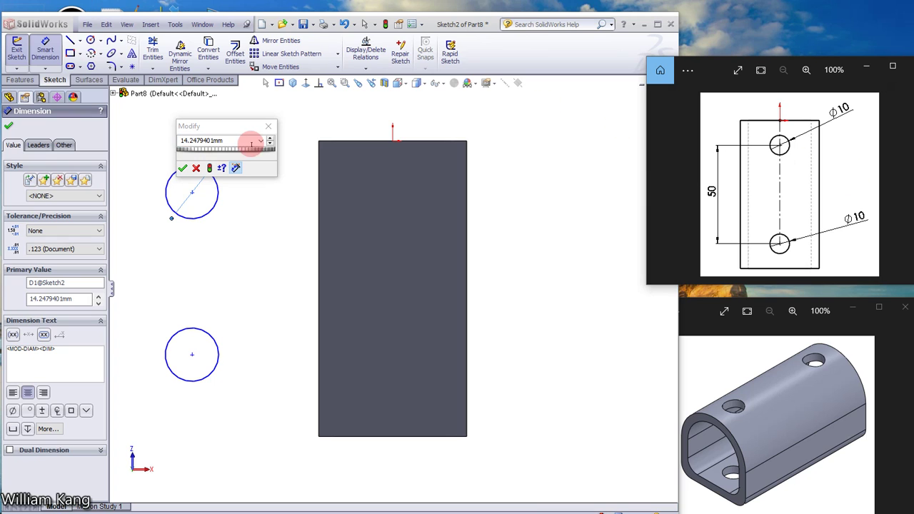
pyautogui.moveTo(238, 141); pyautogui.dragTo(122, 133)
pyautogui.click(223, 139)
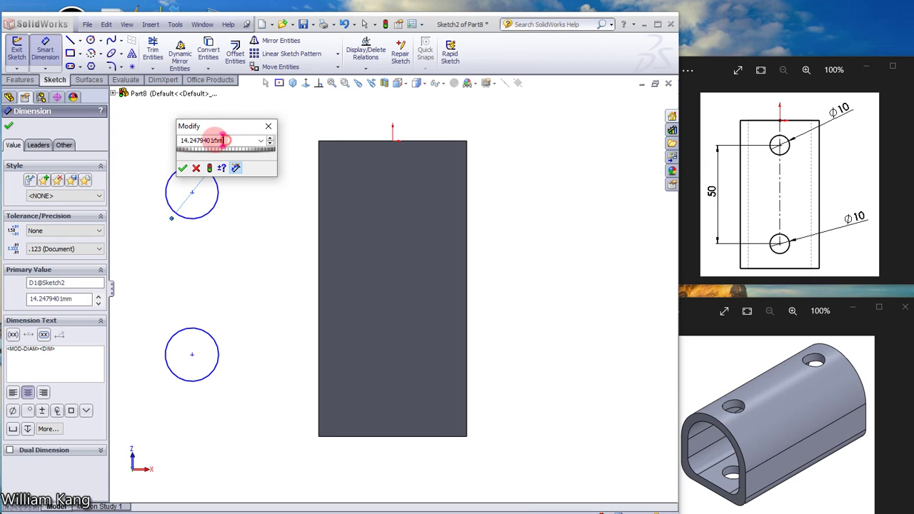
pyautogui.moveTo(224, 140)
pyautogui.mouseDown()
pyautogui.moveTo(145, 140)
pyautogui.moveTo(3, 314)
pyautogui.mouseUp()
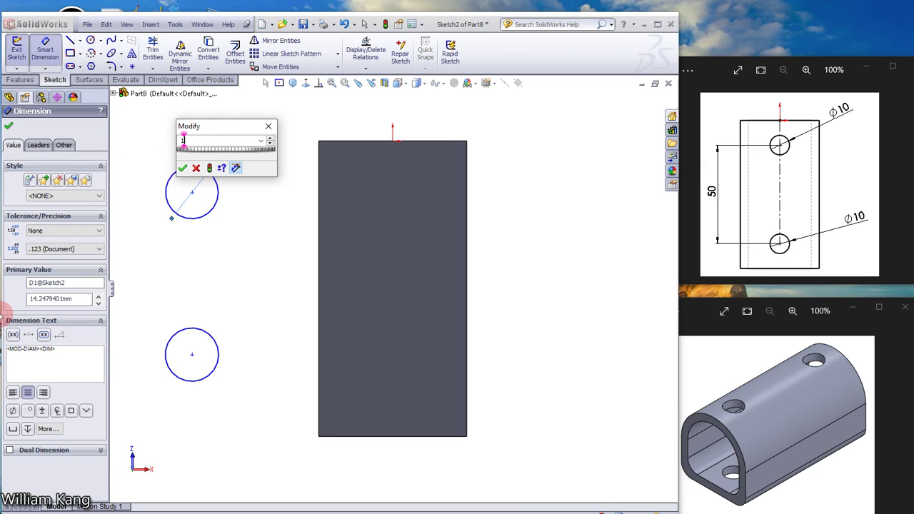
pyautogui.write('0')
pyautogui.press('Return')
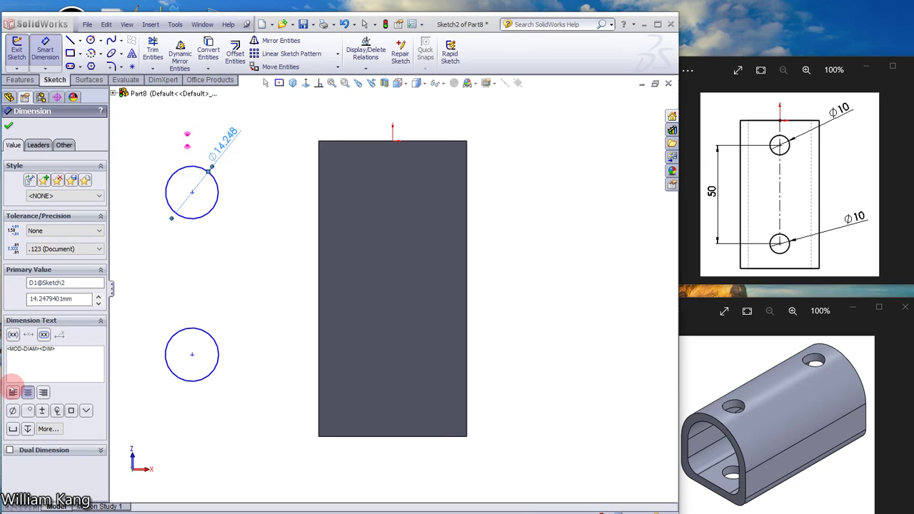
# Dimension the lower circle to a 10 mm diameter
pyautogui.click(220, 353)
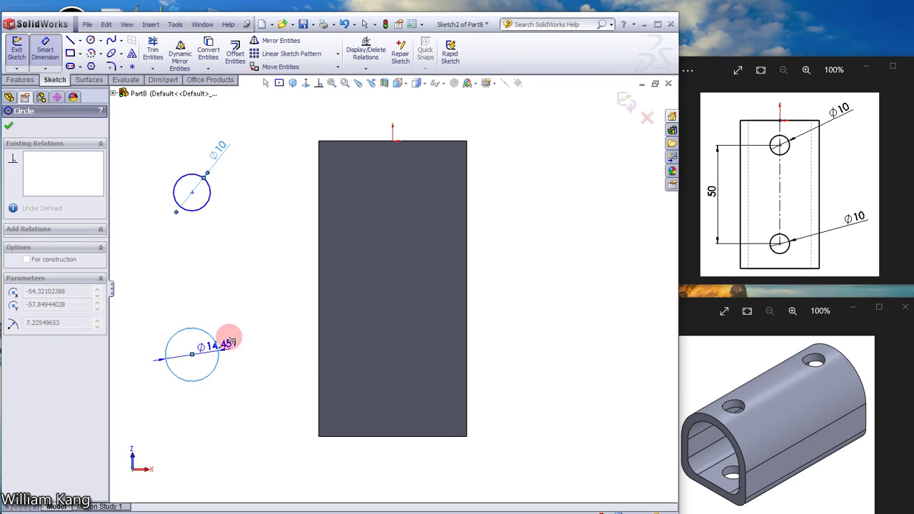
pyautogui.click(241, 314)
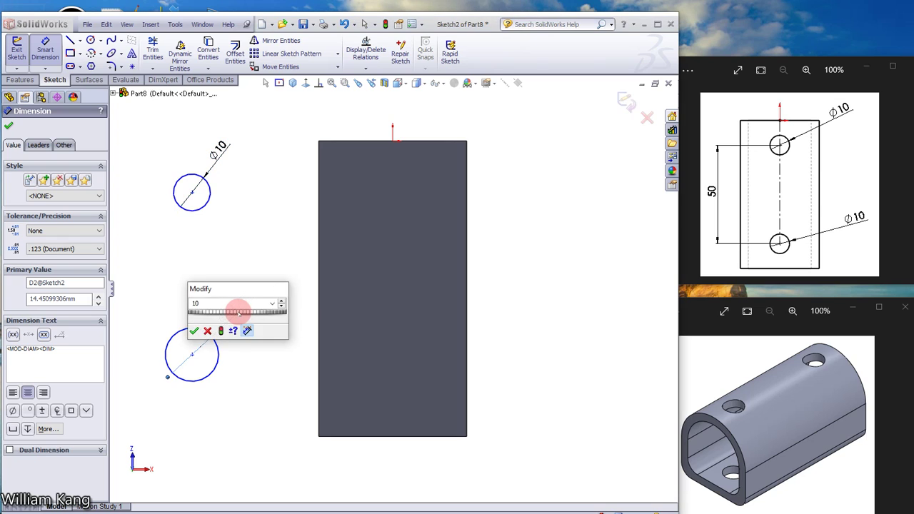
pyautogui.press('Escape')
pyautogui.doubleClick(238, 308)
pyautogui.write('10.000mm')
pyautogui.press('Return')
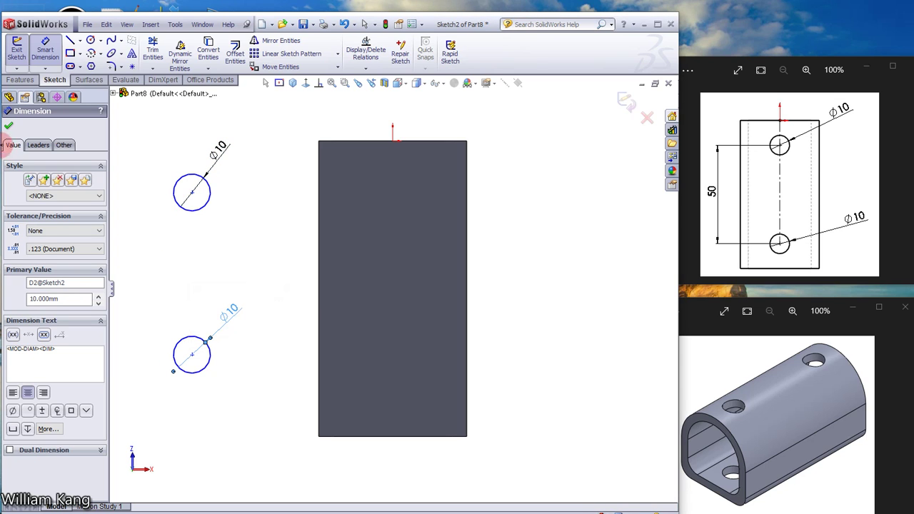
# Draw a centerline joining the upper and lower circle centres
pyautogui.click(80, 41)
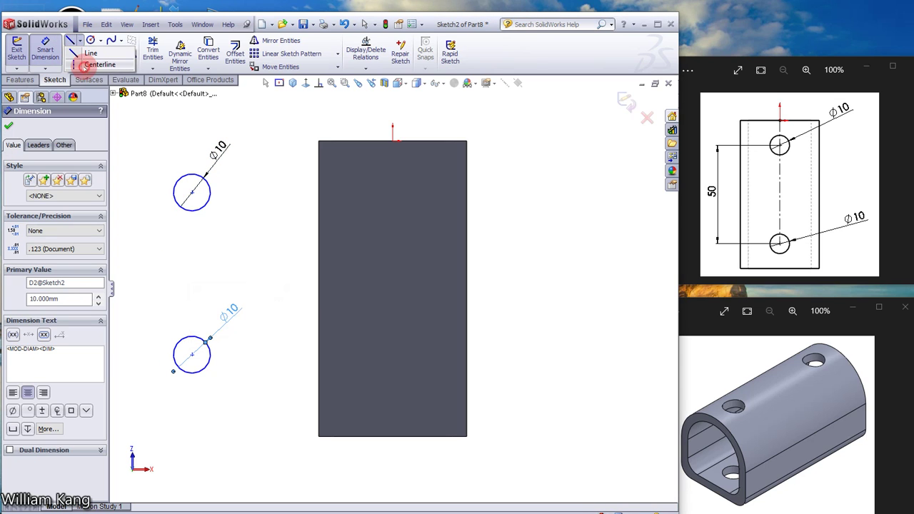
pyautogui.click(84, 65)
pyautogui.click(191, 192)
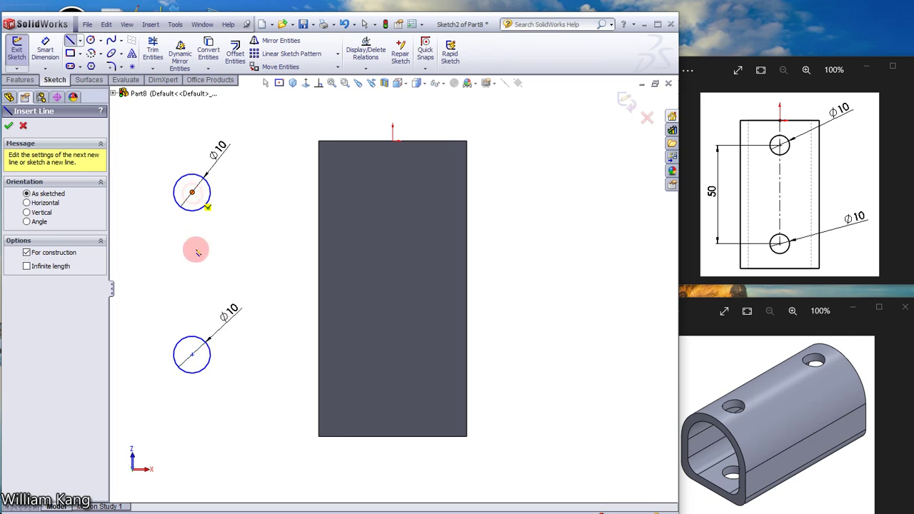
pyautogui.click(191, 354)
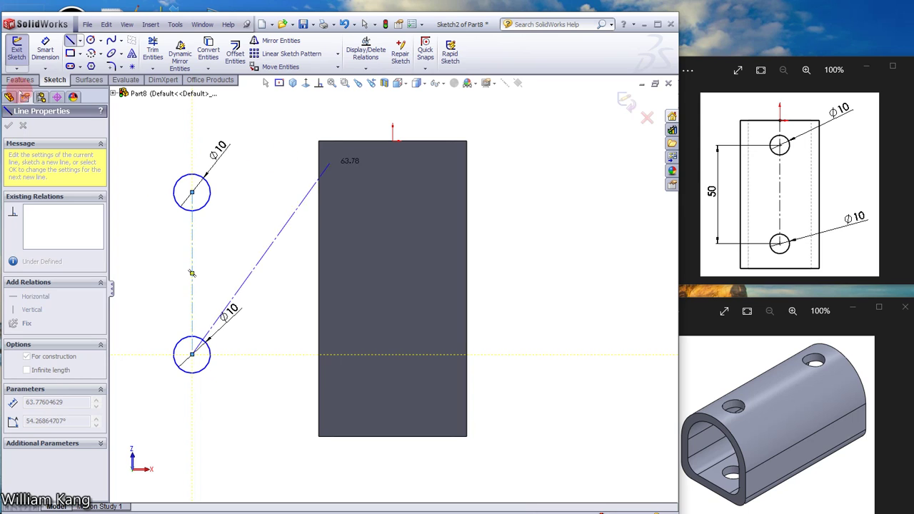
pyautogui.press('Escape')
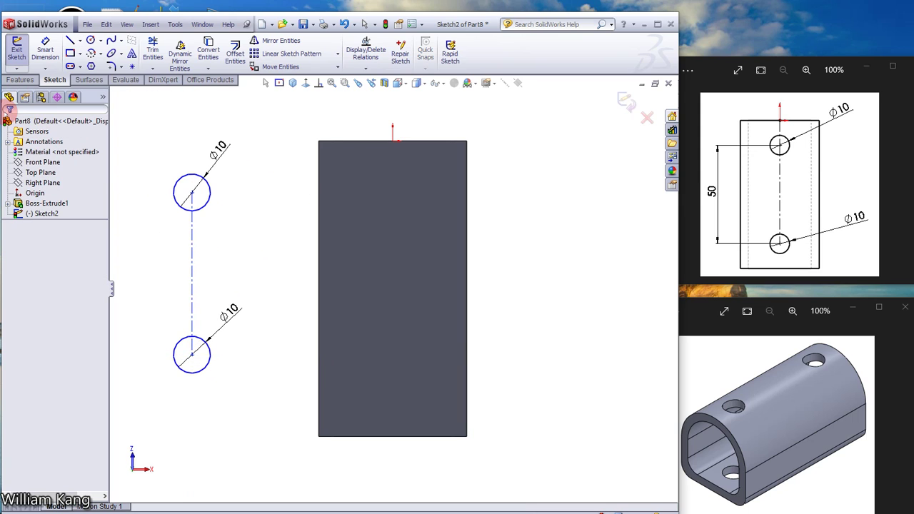
# Draw a vertical centerline from the top-edge midpoint to the bottom-edge midpoint
pyautogui.click(80, 41)
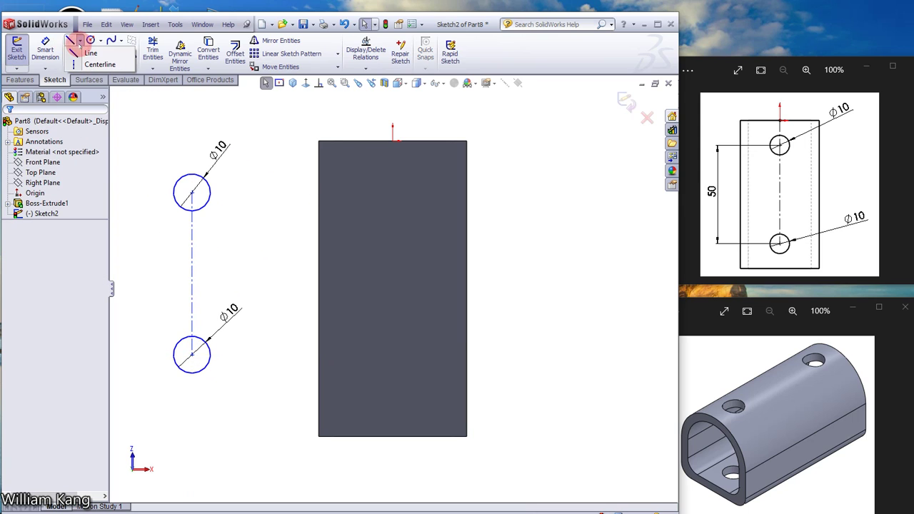
pyautogui.click(82, 61)
pyautogui.click(388, 149)
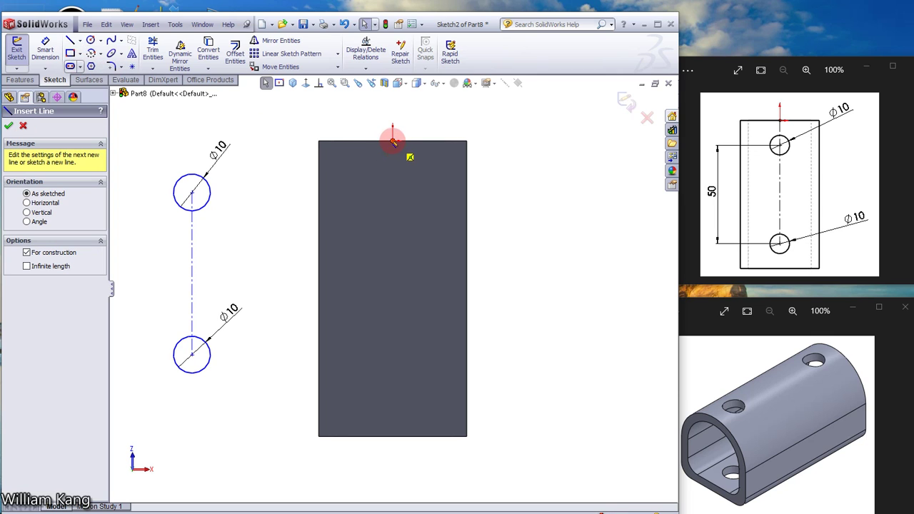
pyautogui.click(392, 140)
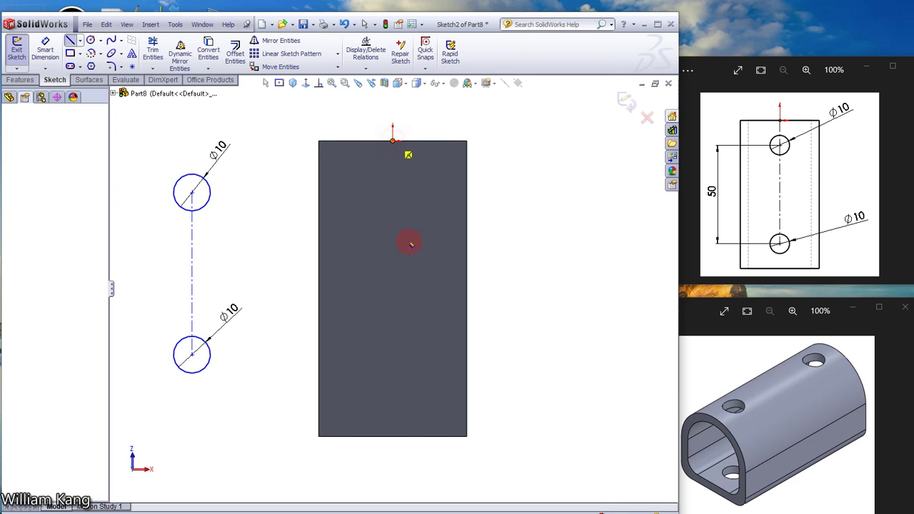
pyautogui.moveTo(402, 411); pyautogui.dragTo(392, 437)
pyautogui.click(393, 437)
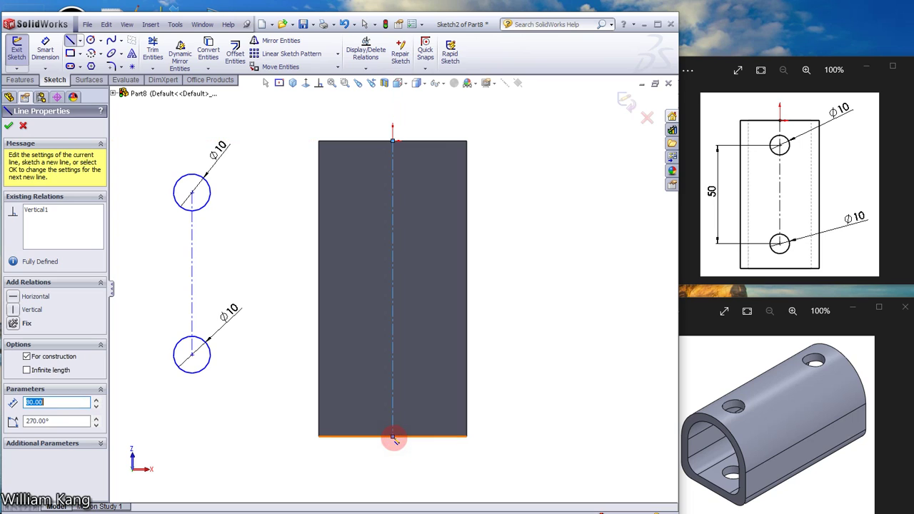
pyautogui.press('Escape')
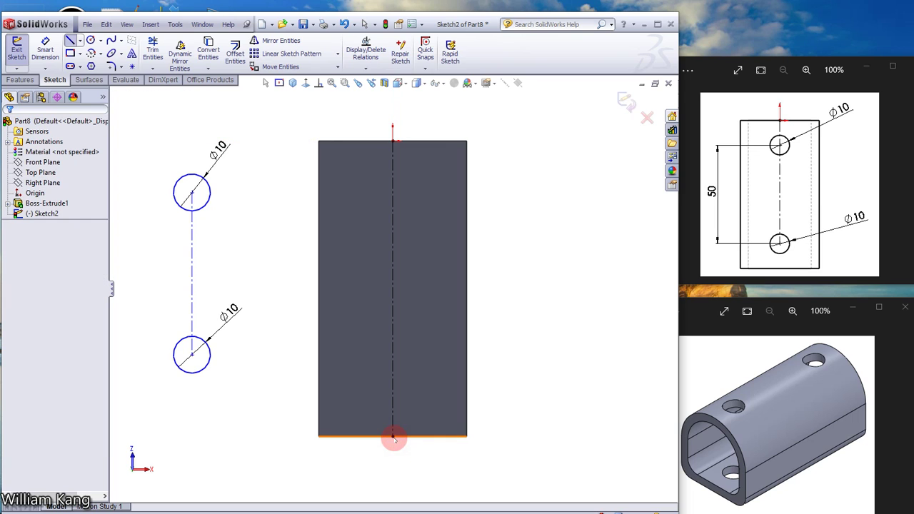
# Make the midpoints of the two centerlines coincident
pyautogui.click(319, 85)
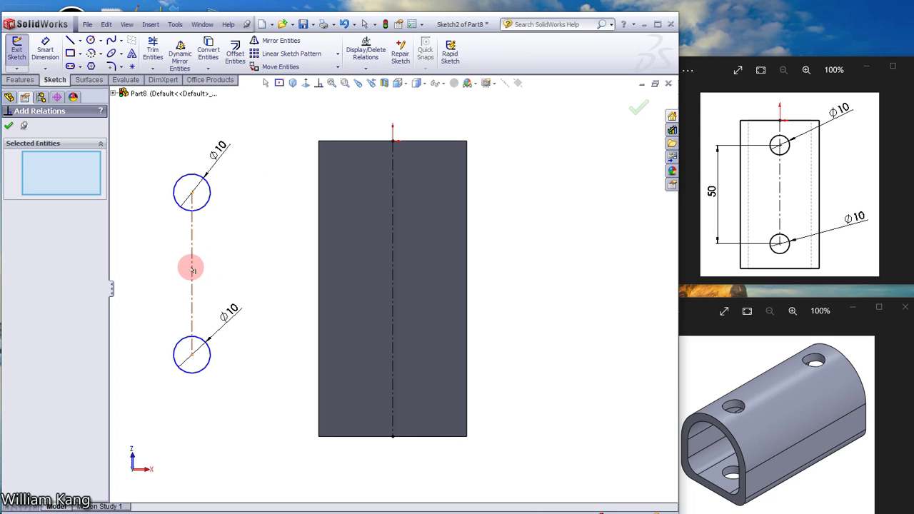
pyautogui.rightClick(192, 270)
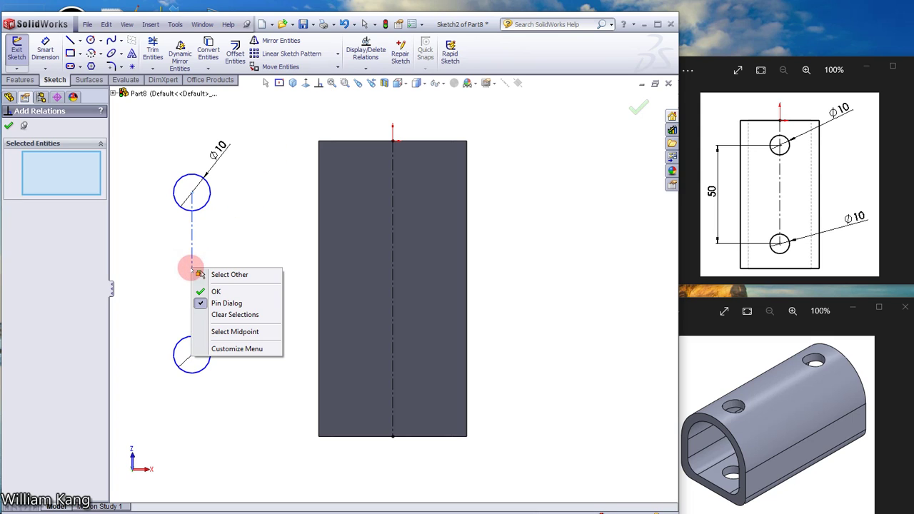
pyautogui.click(235, 331)
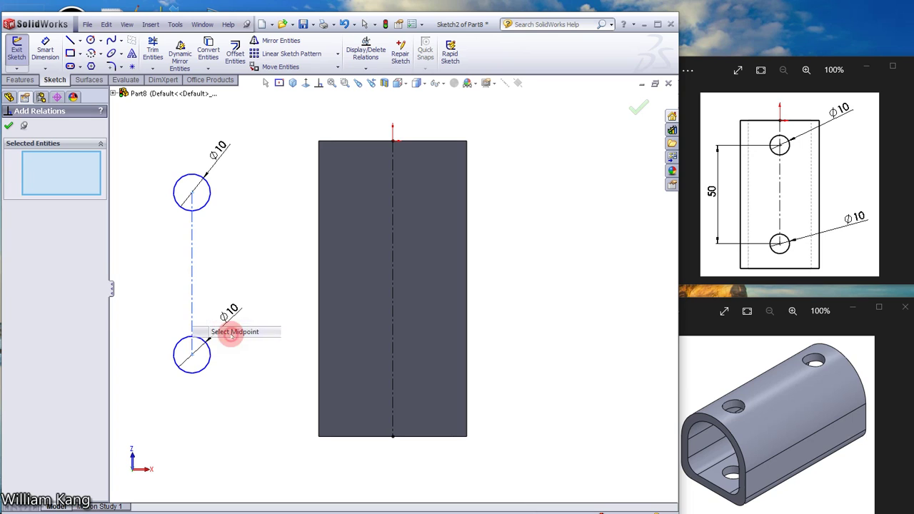
pyautogui.rightClick(393, 296)
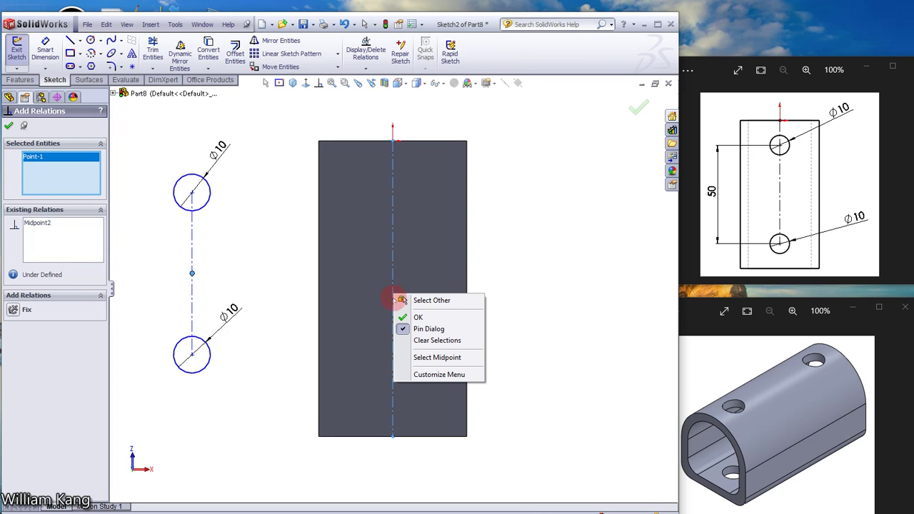
pyautogui.click(421, 357)
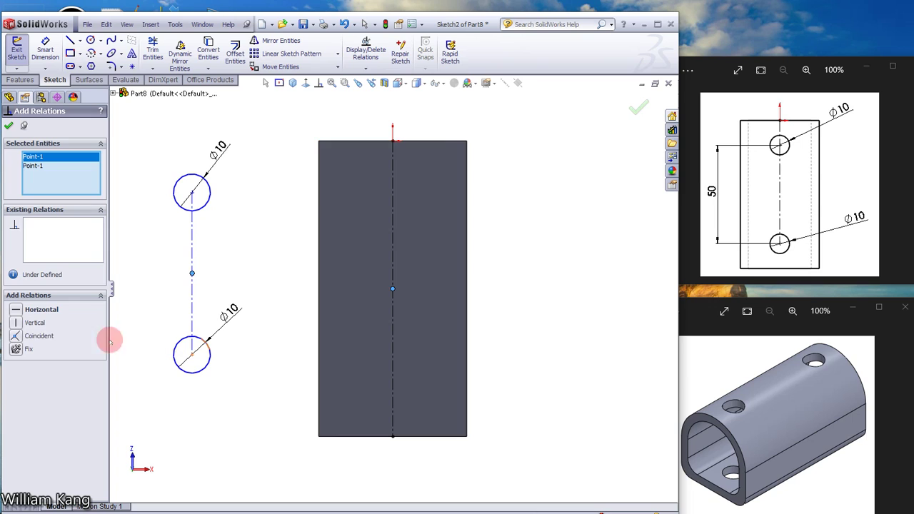
pyautogui.click(14, 336)
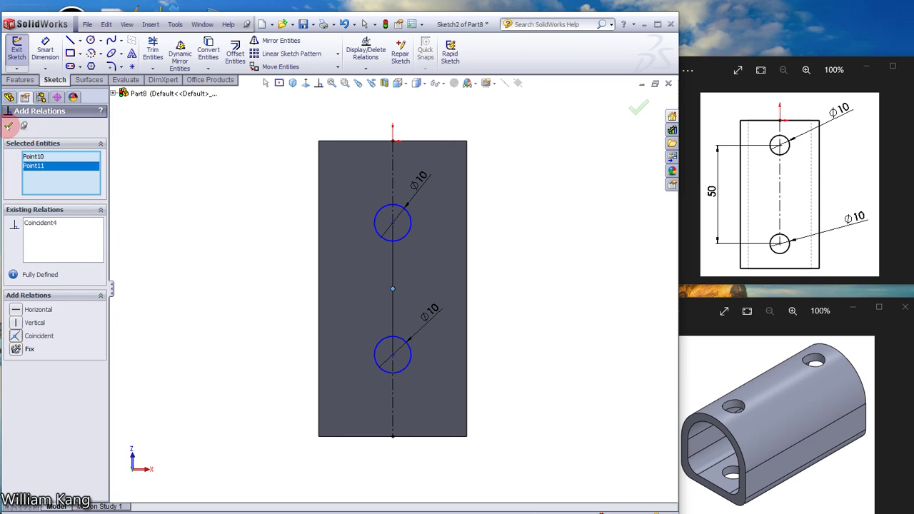
pyautogui.click(8, 125)
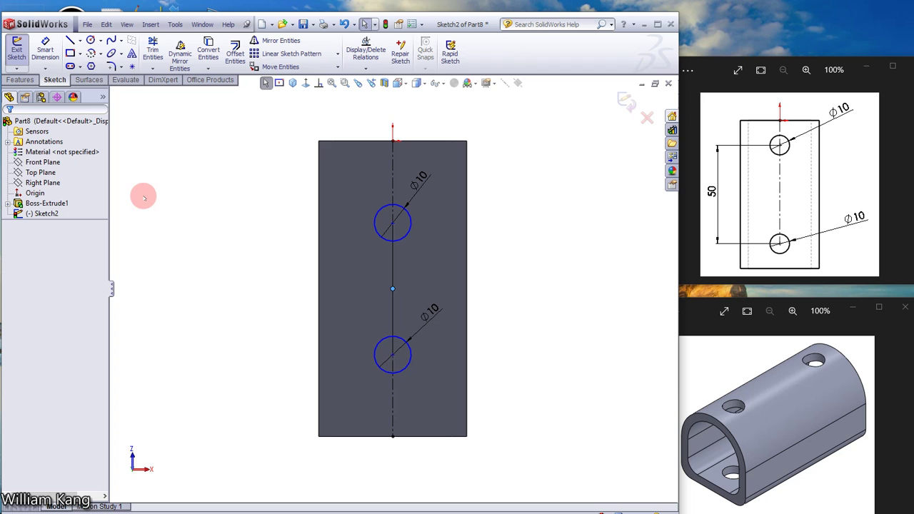
pyautogui.moveTo(198, 197)
pyautogui.mouseDown(button='middle')
pyautogui.moveTo(176, 312)
pyautogui.moveTo(193, 171)
pyautogui.moveTo(181, 192)
pyautogui.moveTo(180, 145)
pyautogui.moveTo(239, 102)
pyautogui.moveTo(241, 119)
pyautogui.moveTo(183, 163)
pyautogui.moveTo(174, 194)
pyautogui.mouseUp(button='middle')
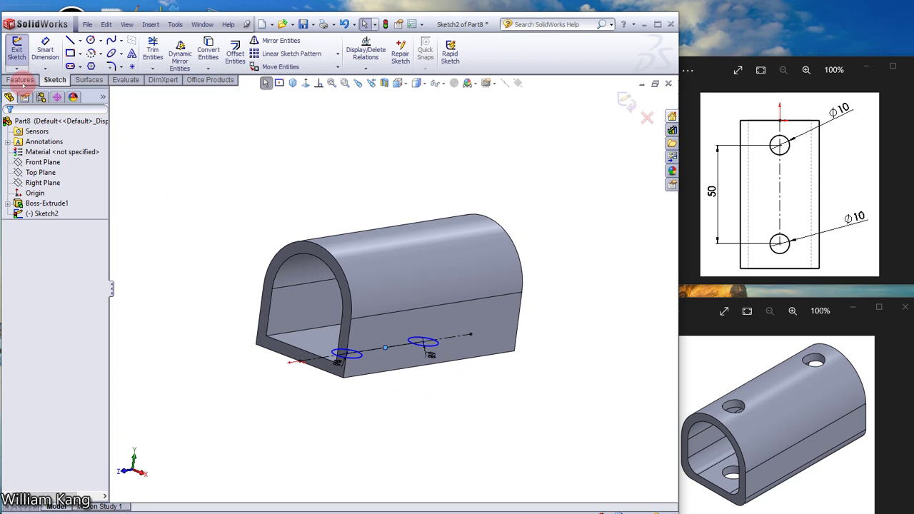
# Extrude-cut the two-circle sketch with the Through All end condition
pyautogui.click(21, 80)
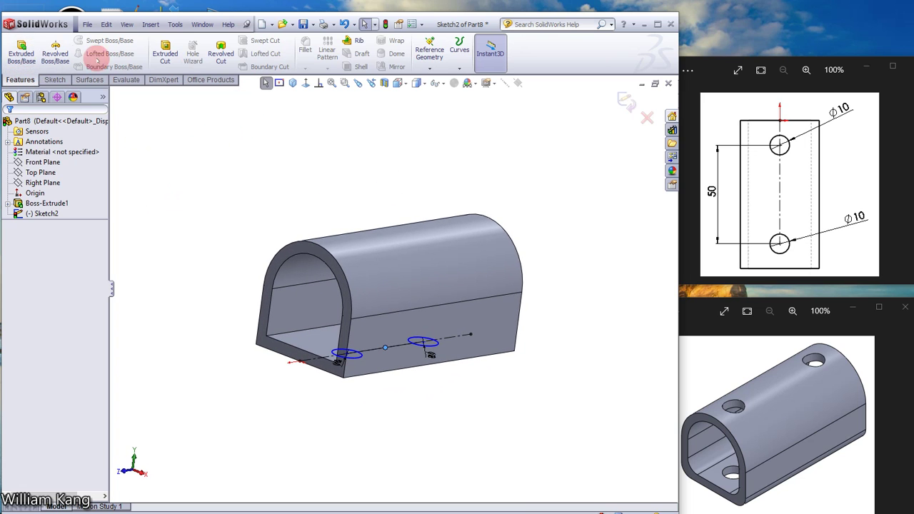
pyautogui.click(167, 59)
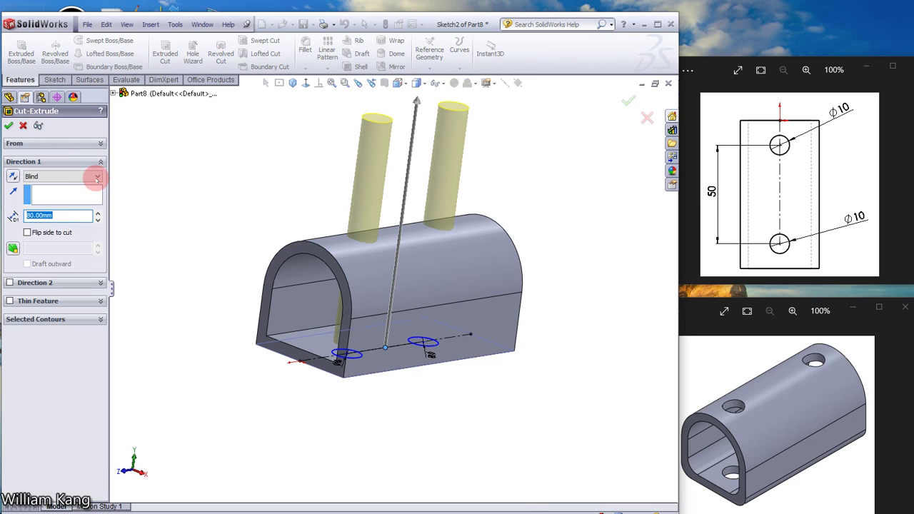
pyautogui.click(96, 177)
pyautogui.click(72, 190)
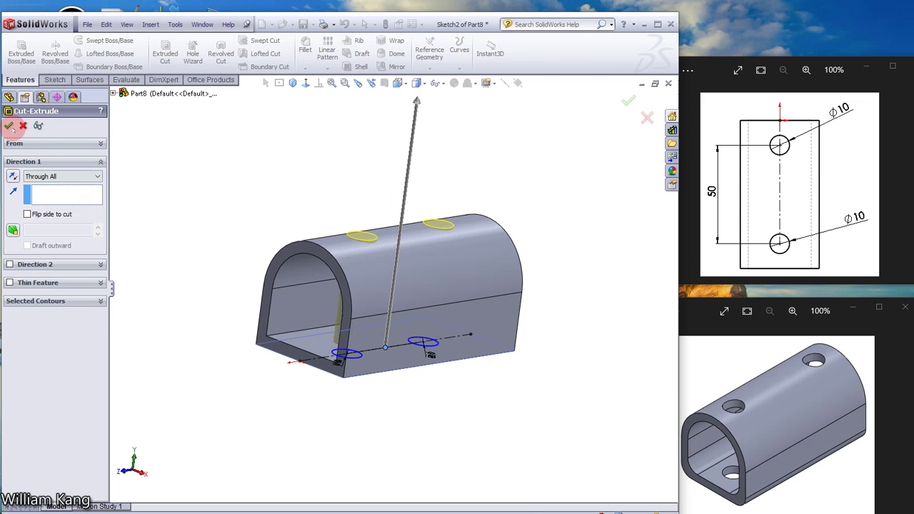
pyautogui.click(9, 125)
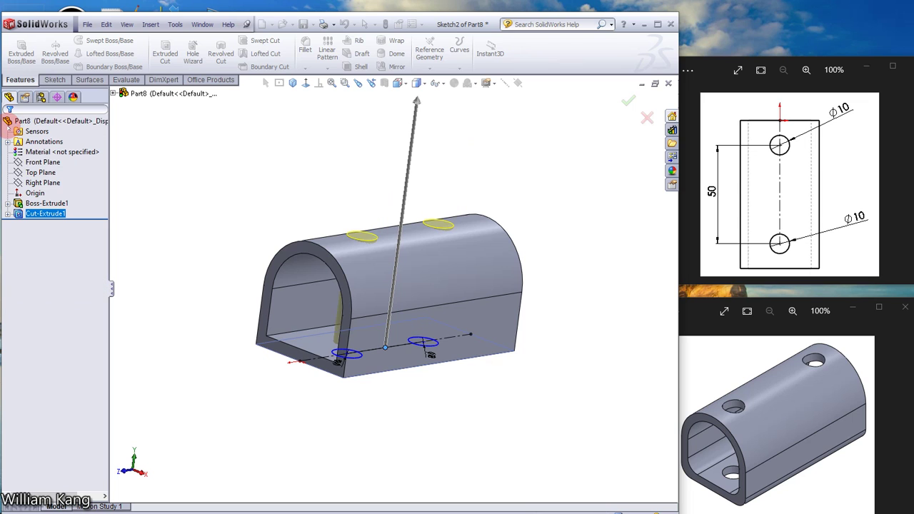
# Switch the finished D-shaped tube with its two Ø10 holes to isometric view
pyautogui.click(292, 82)
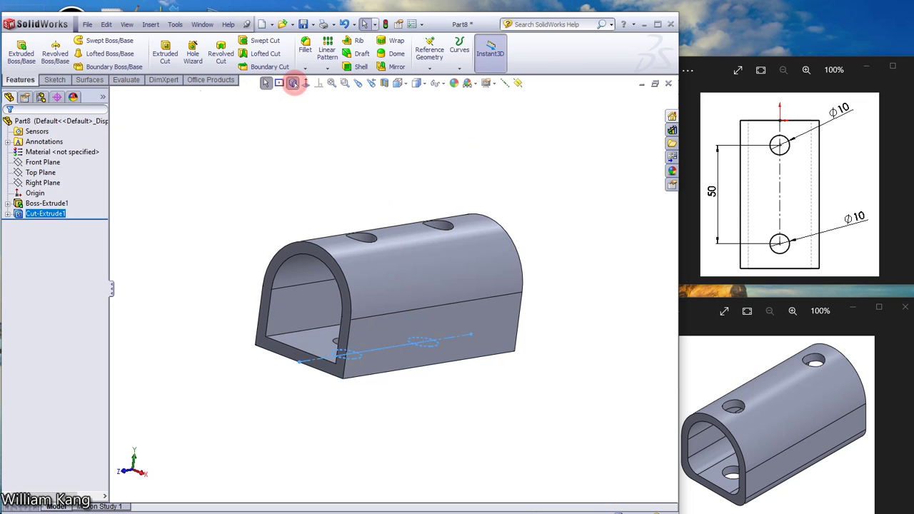
pyautogui.click(579, 158)
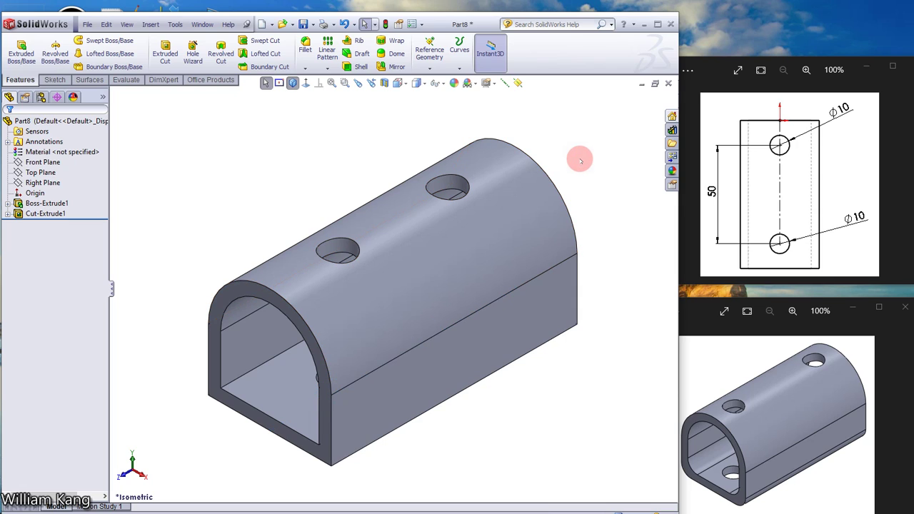